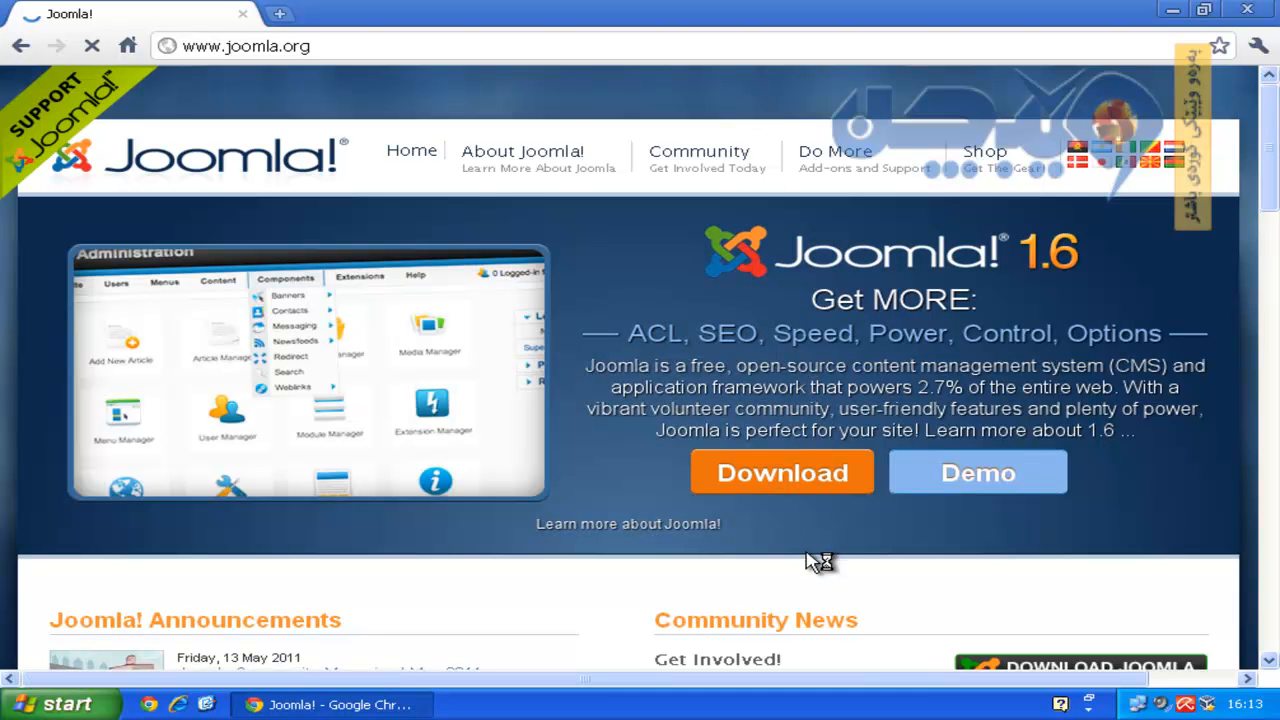
Go to joomla.org's download page and locate the 1.5.23 Full Package entry.
left_click(800, 477)
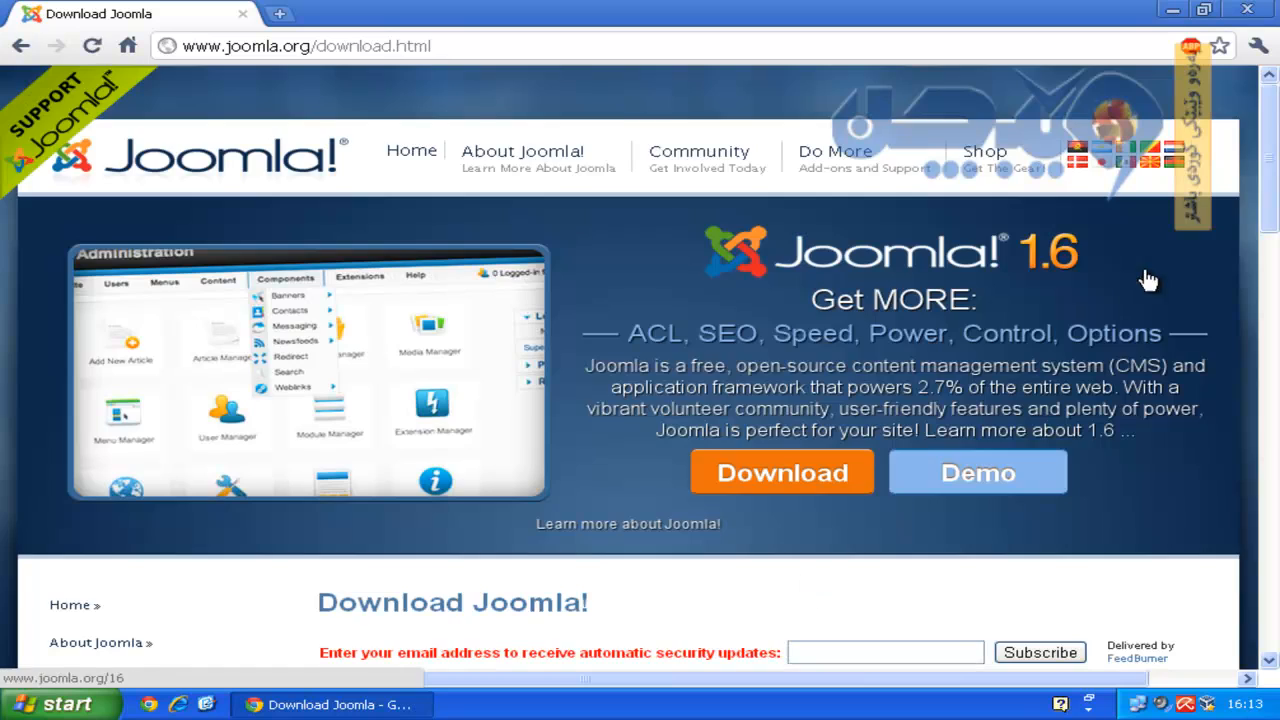
left_click_drag(1266, 240, 1271, 400)
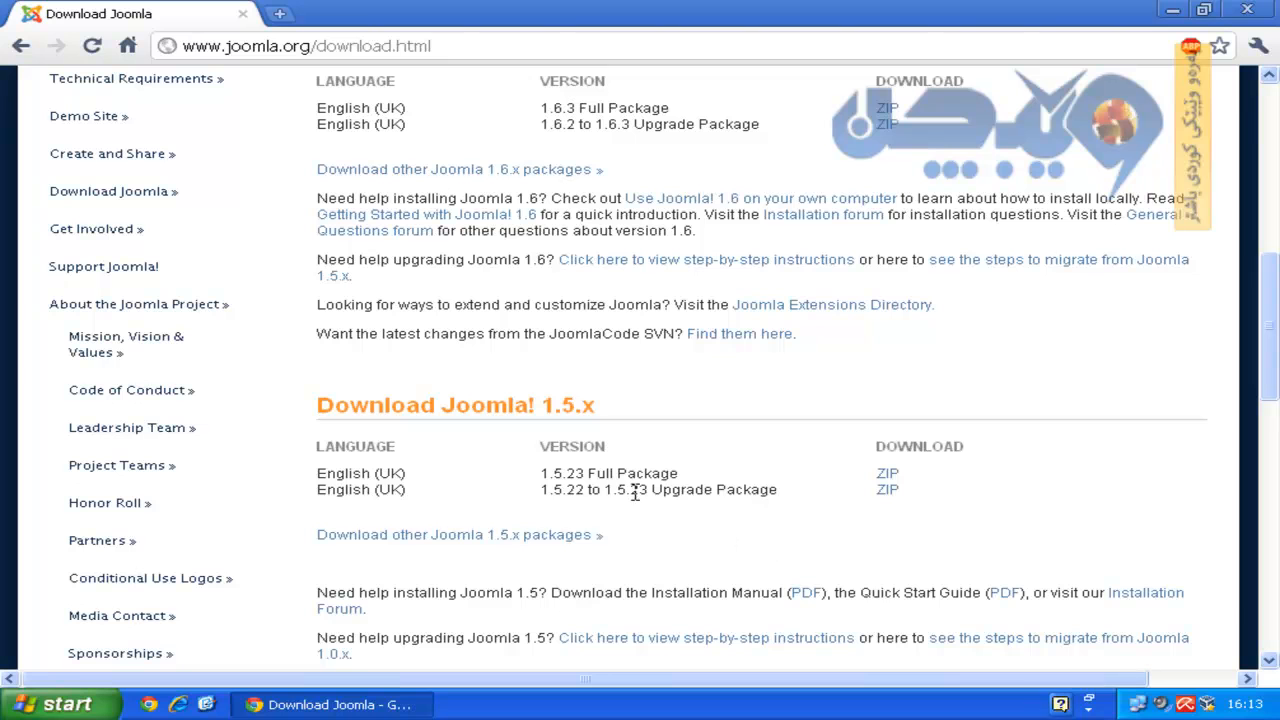
left_click_drag(543, 473, 691, 474)
left_click(729, 471)
Download the 1.5.23 Full Package ZIP to the Desktop as Joomla_1.5.23-Stable-Full_Package.
left_click(888, 477)
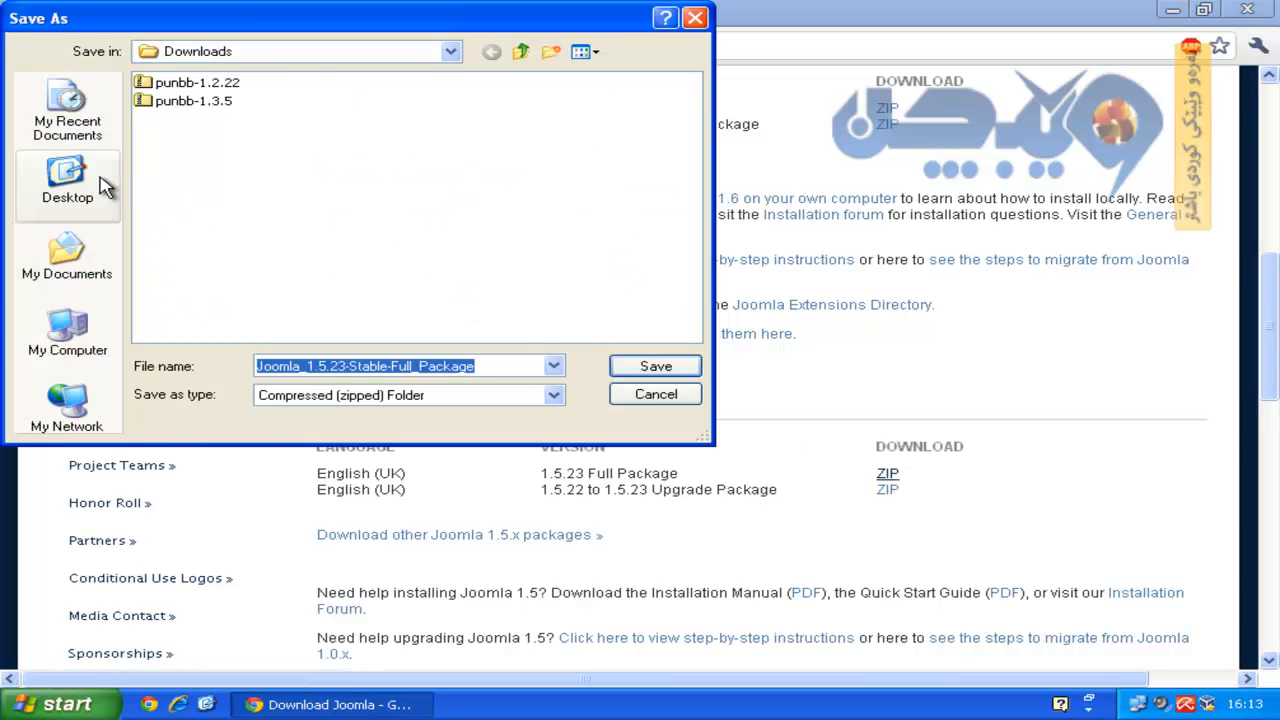
left_click(68, 182)
left_click(655, 367)
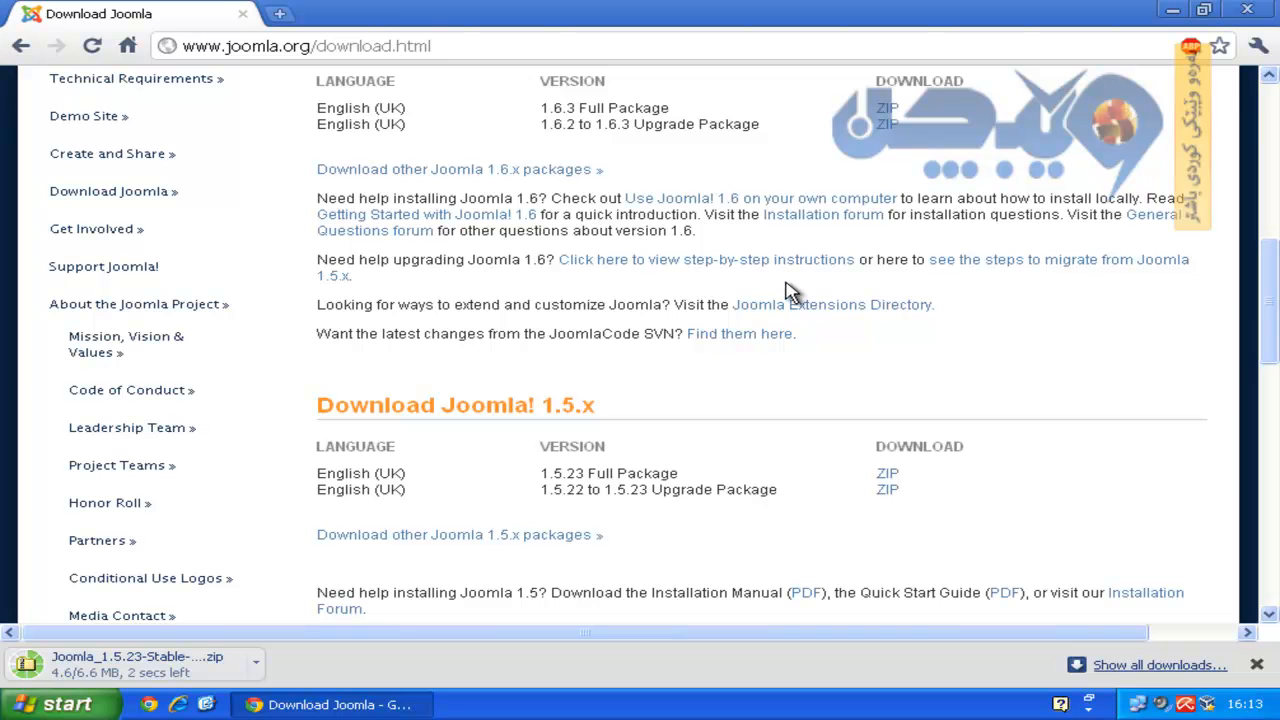
Start extracting the Joomla ZIP into a folder on the Desktop with the Extraction Wizard.
left_click(1173, 14)
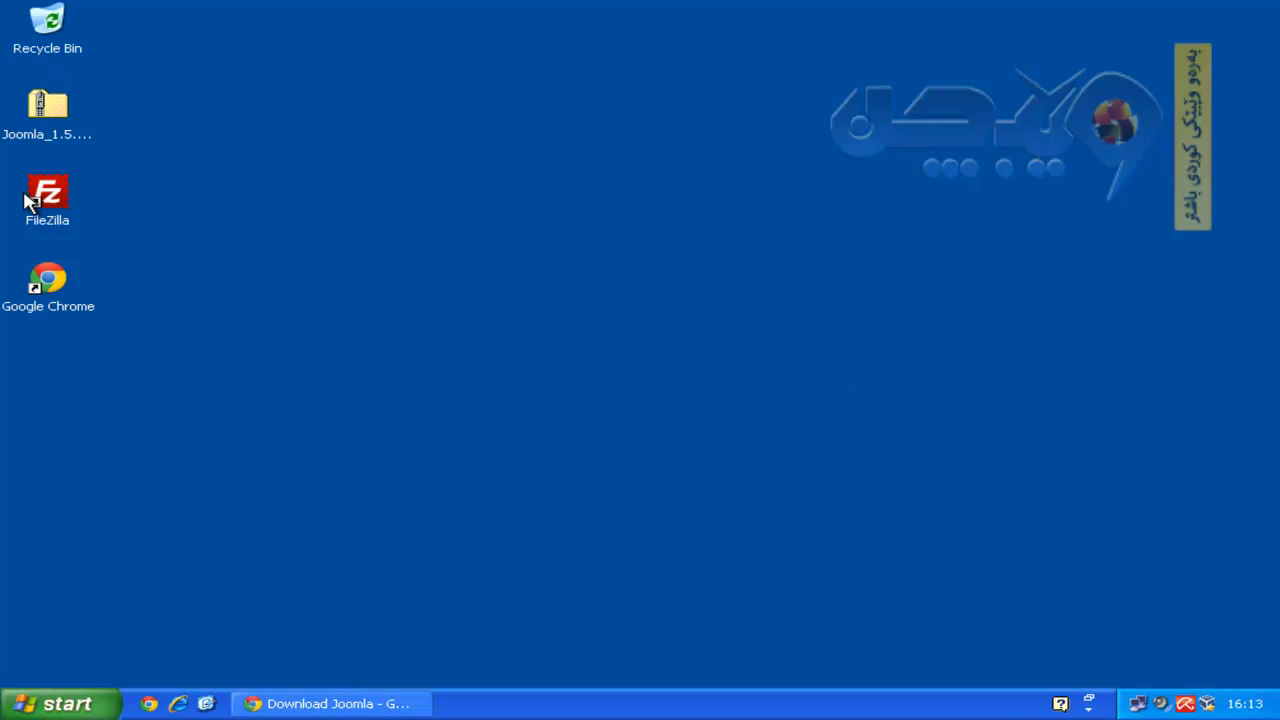
right_click(46, 112)
left_click(108, 184)
left_click(543, 541)
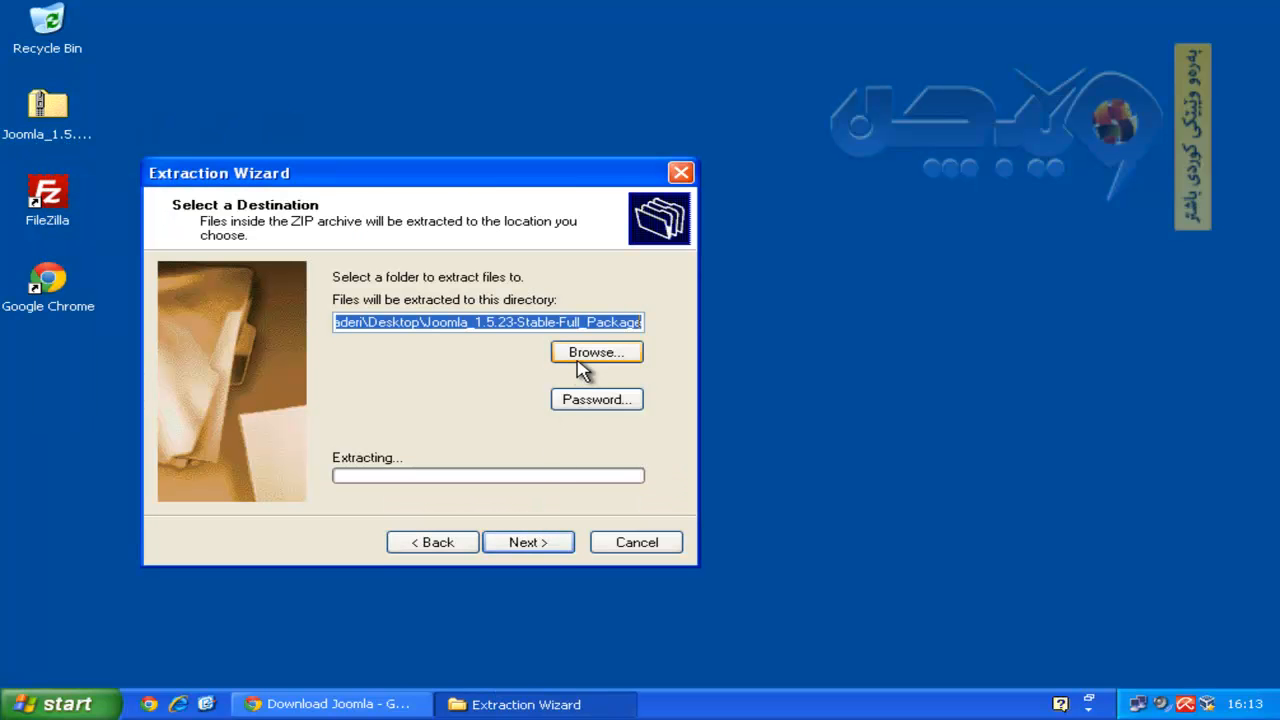
left_click(522, 541)
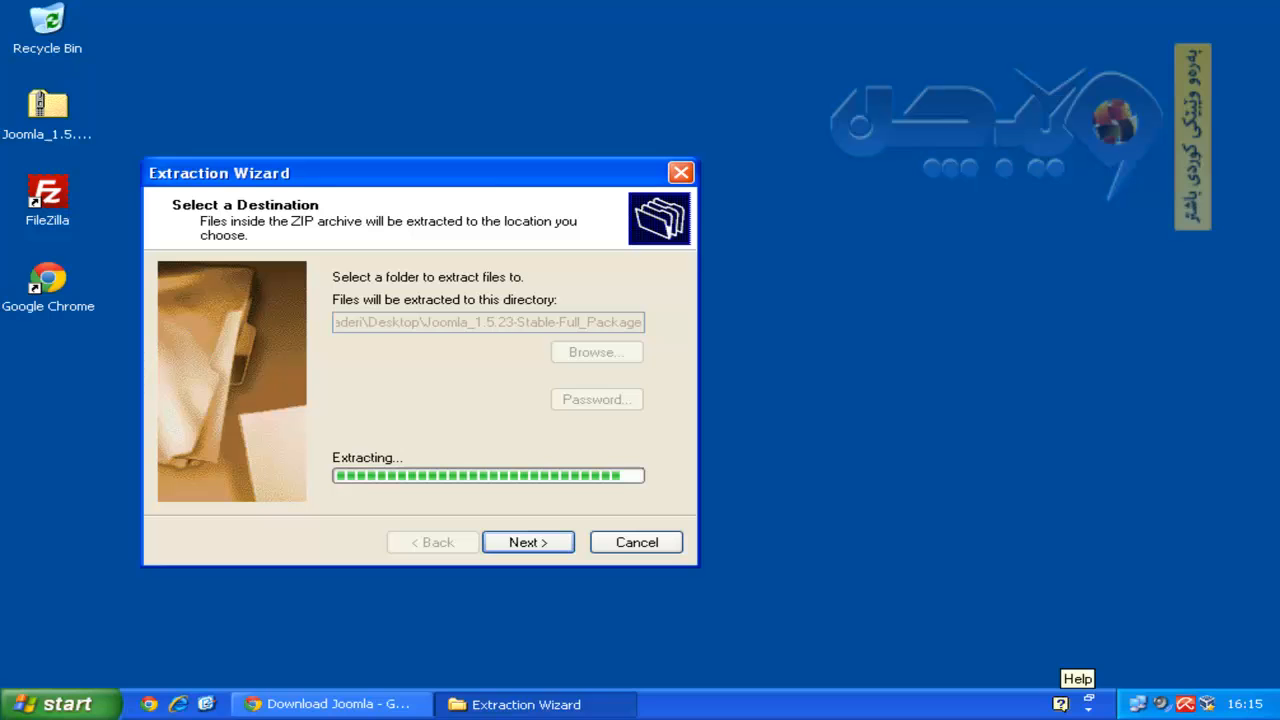
Finish the extraction, review the 26 extracted items, and close the folder window.
left_click(898, 520)
left_click(474, 184)
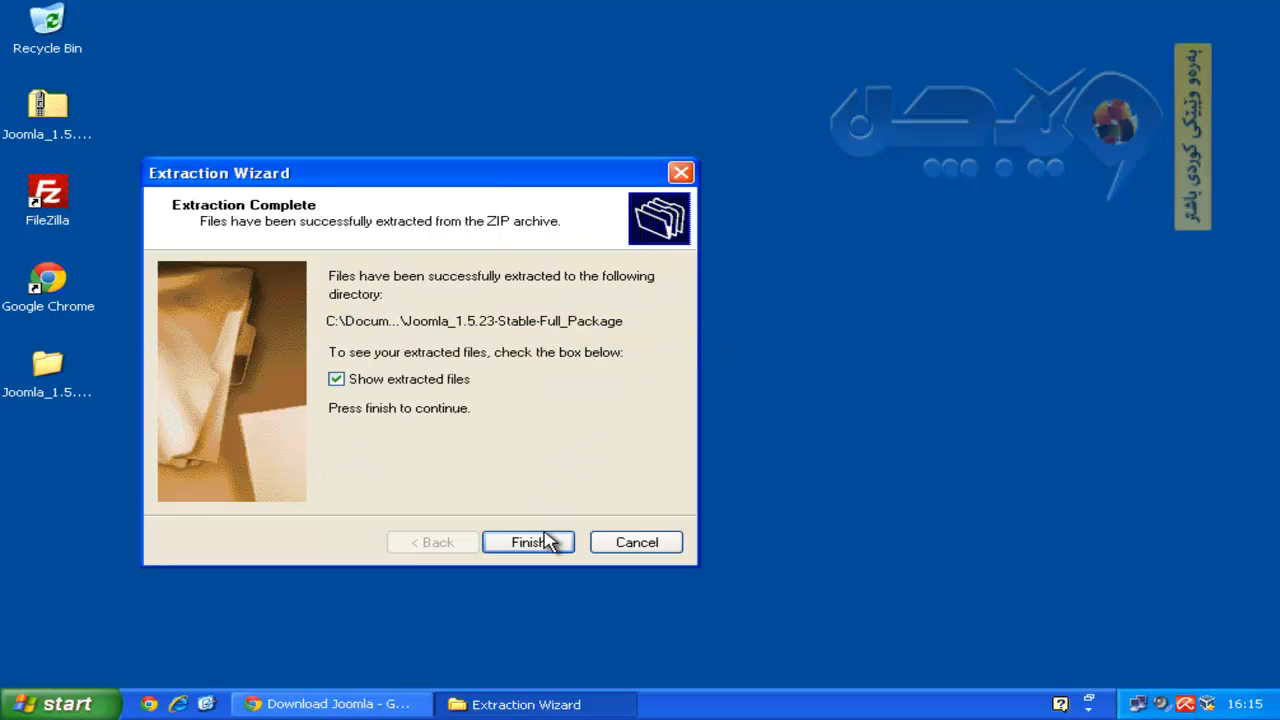
left_click(545, 540)
scroll(606, 337, "down", 5)
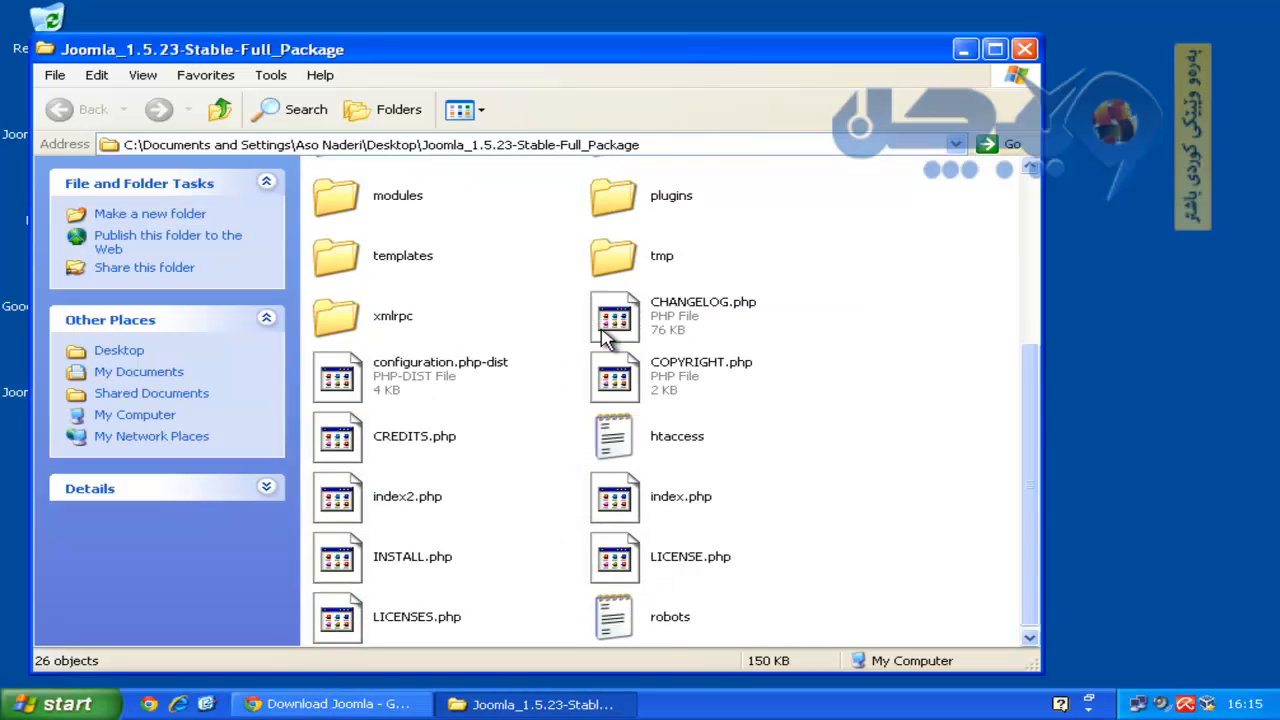
scroll(950, 438, "up", 2)
scroll(950, 438, "up", 2)
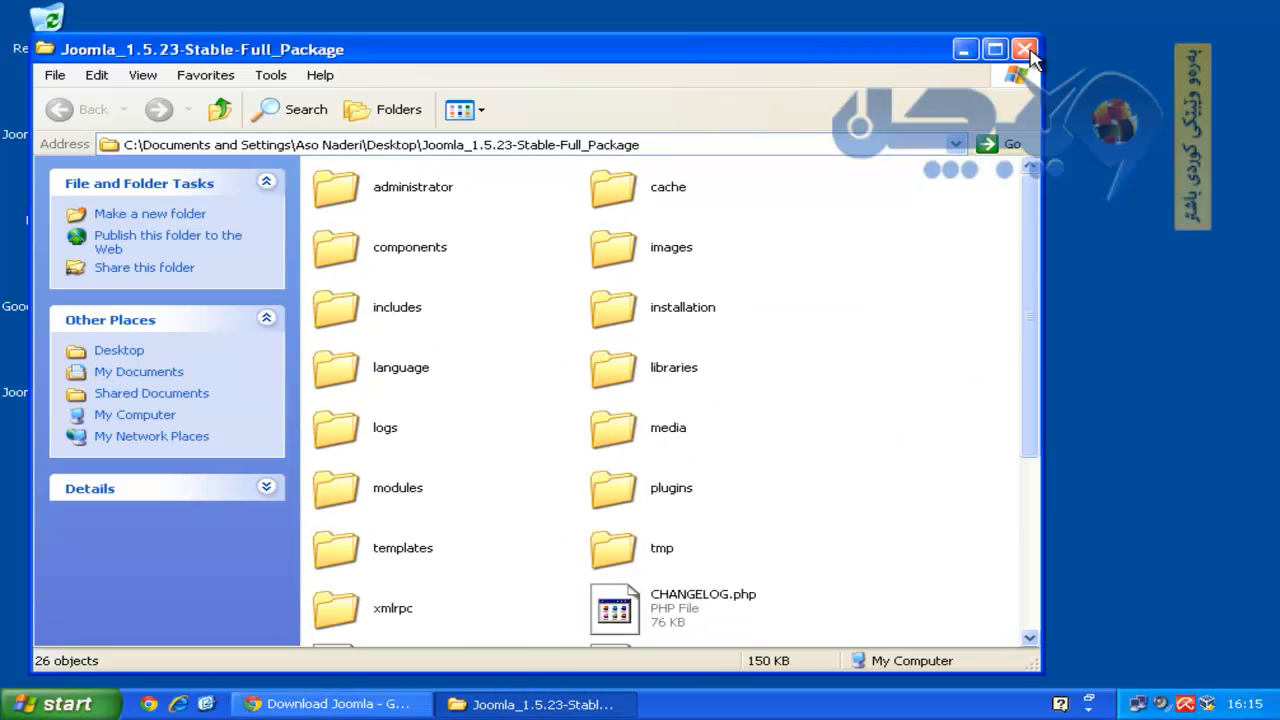
left_click(1025, 49)
Go to localhost/phpmyadmin and create an empty database named joomla.
left_click(383, 703)
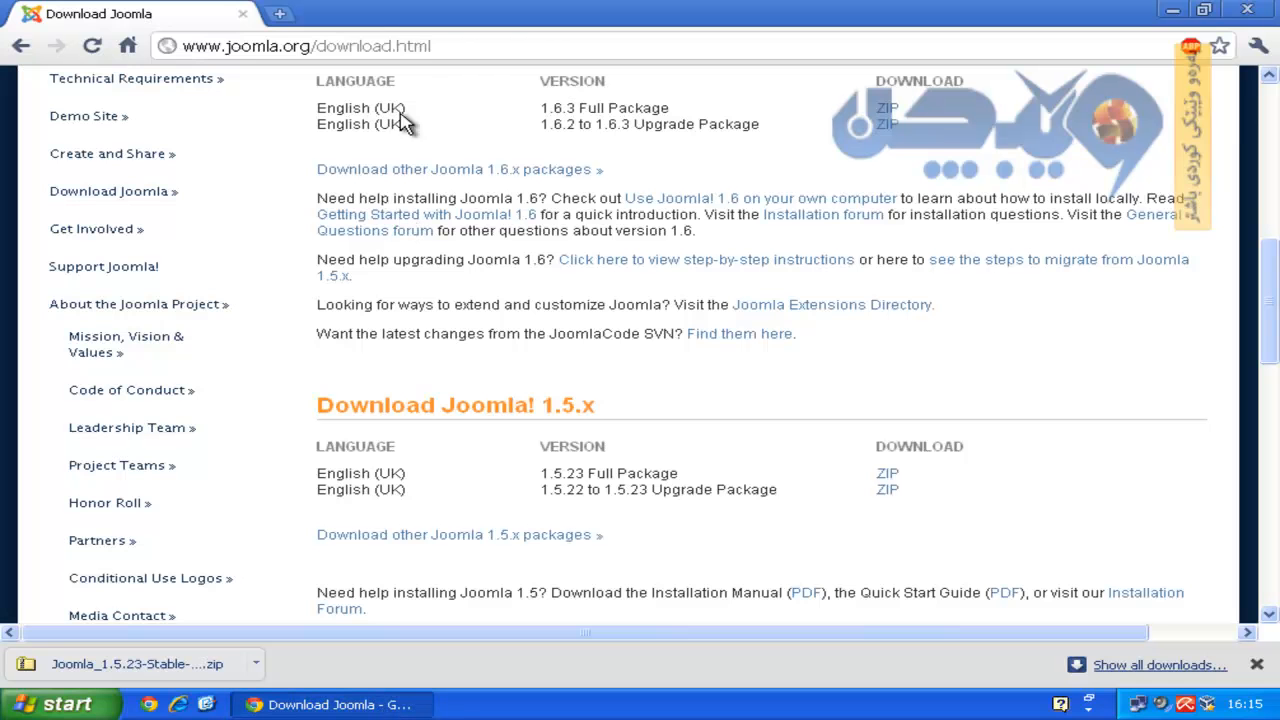
left_click(487, 46)
type("local")
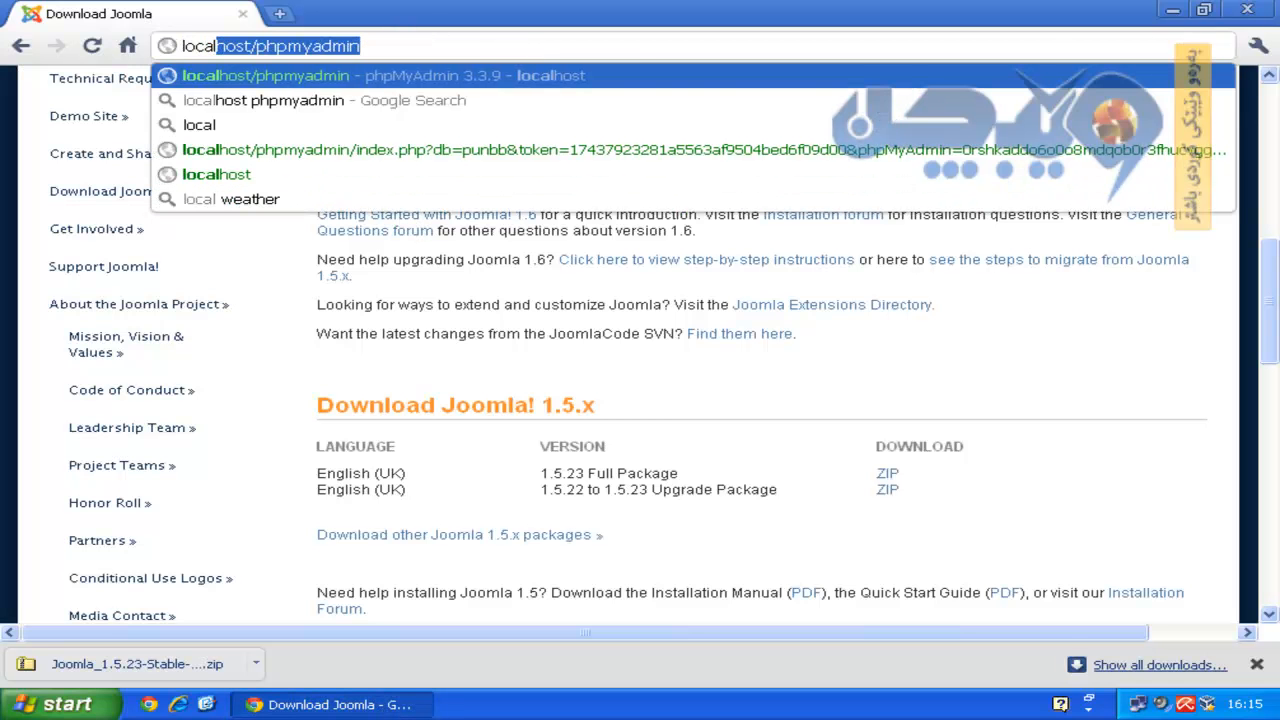
key("Return")
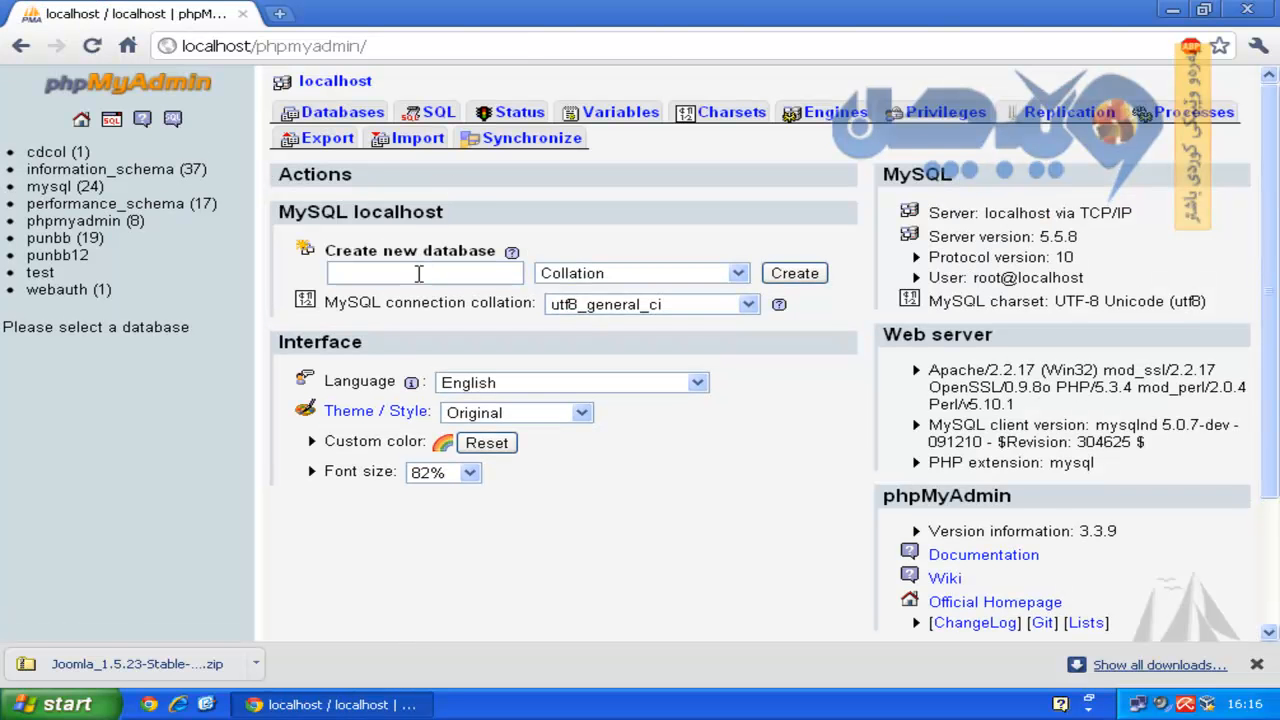
left_click(421, 273)
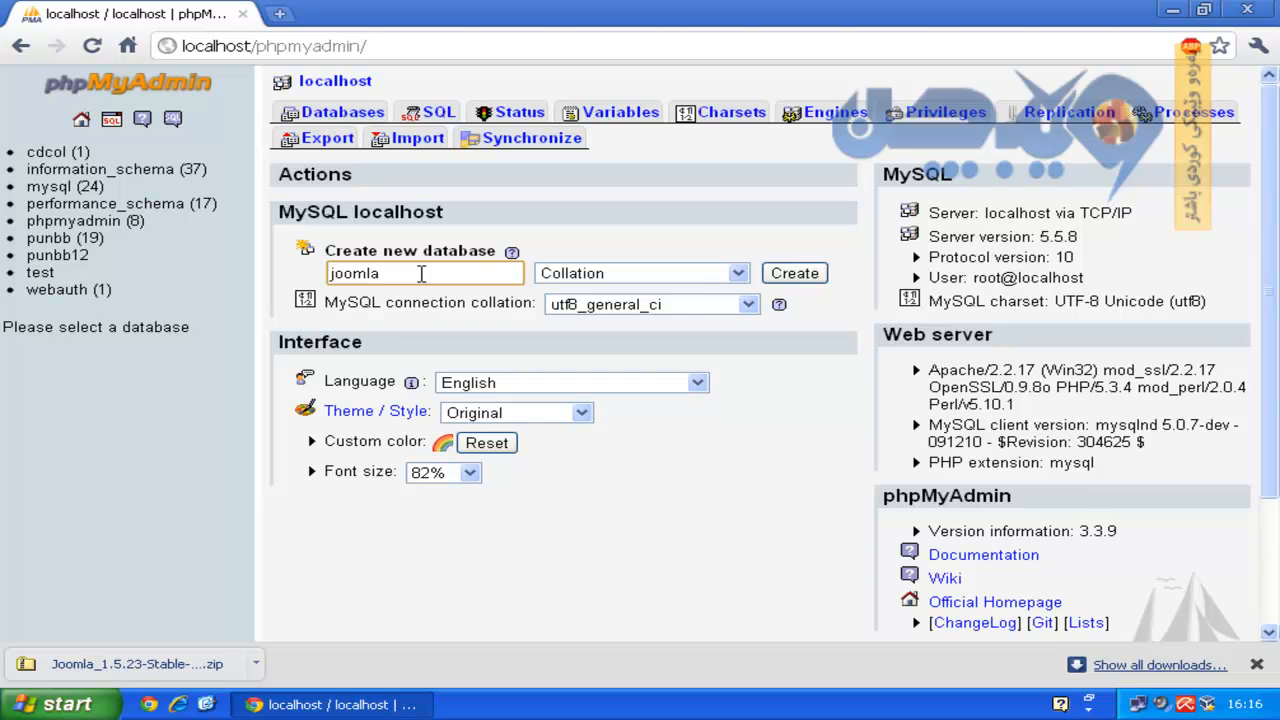
left_click(808, 276)
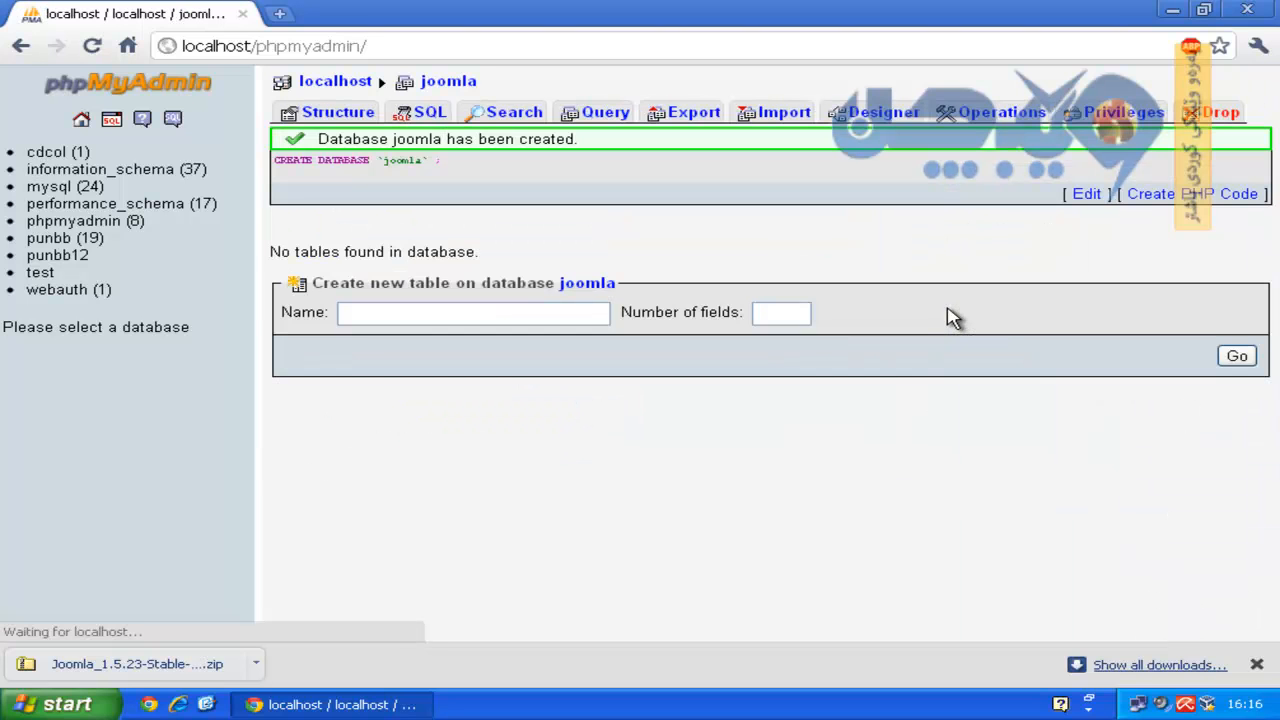
left_click(1174, 12)
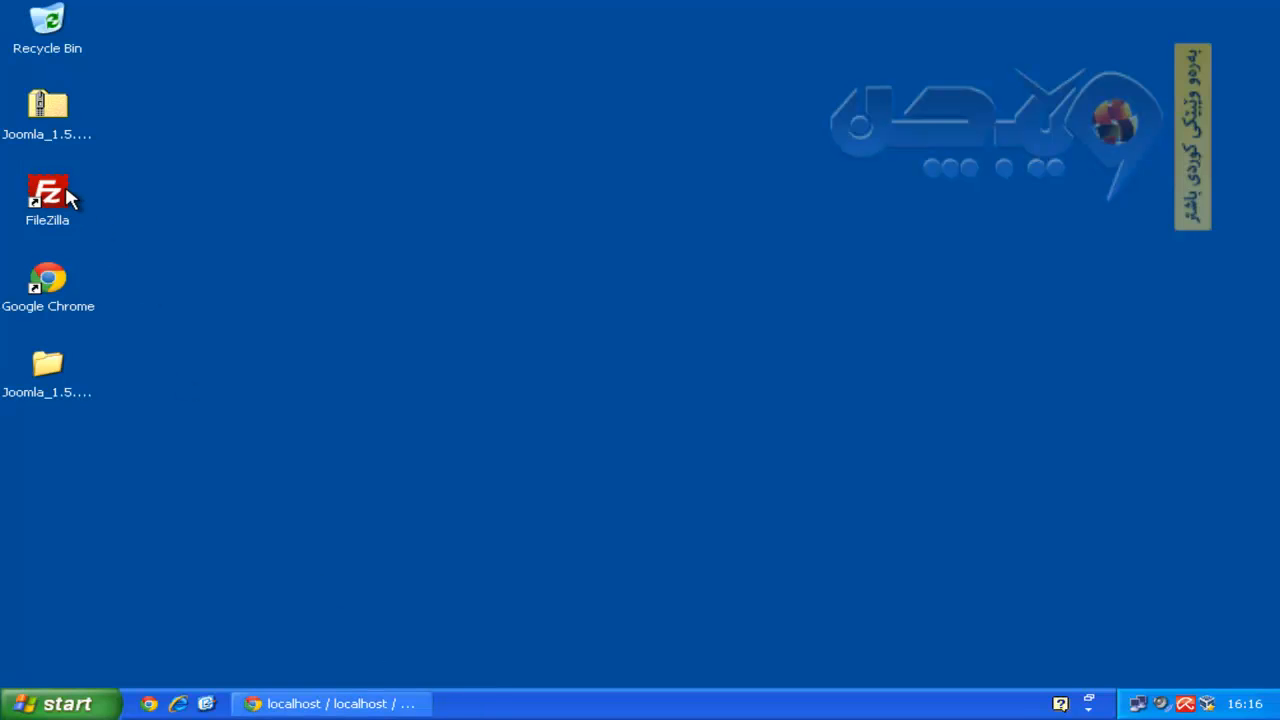
Launch FileZilla and connect to the saved local FTP server 127.0.0.1.
double_click(50, 194)
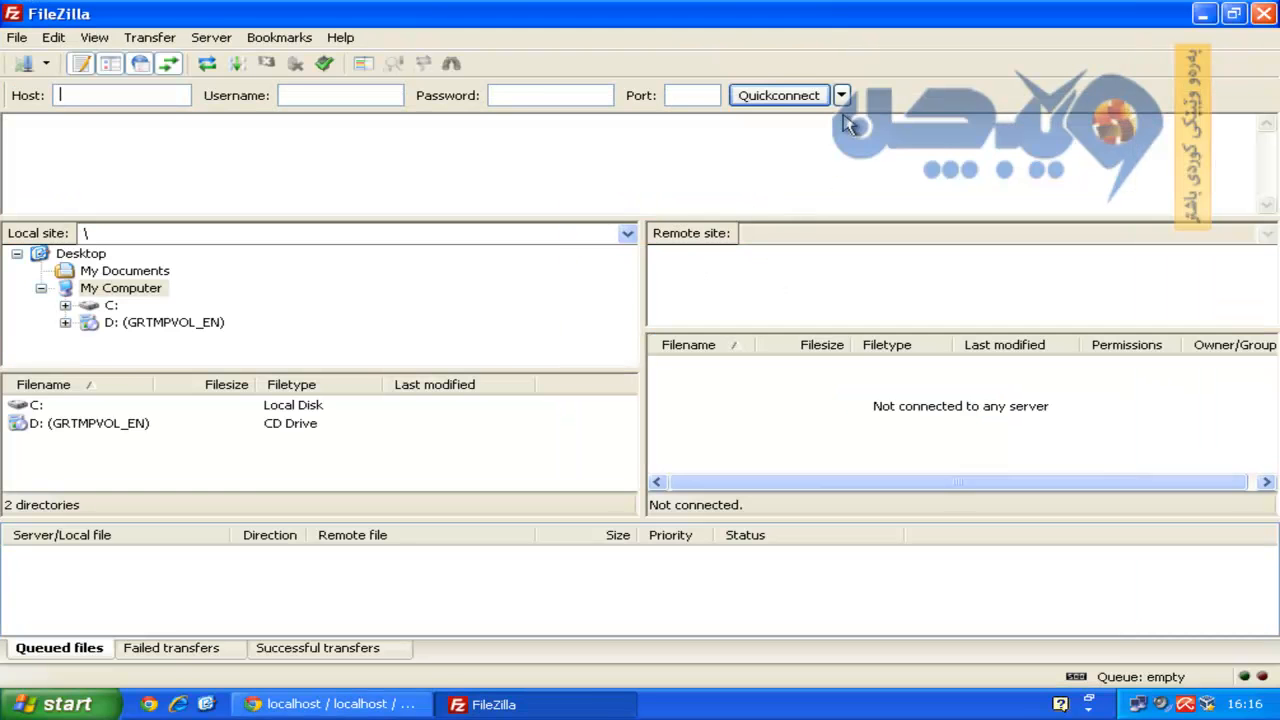
left_click(841, 95)
left_click(857, 160)
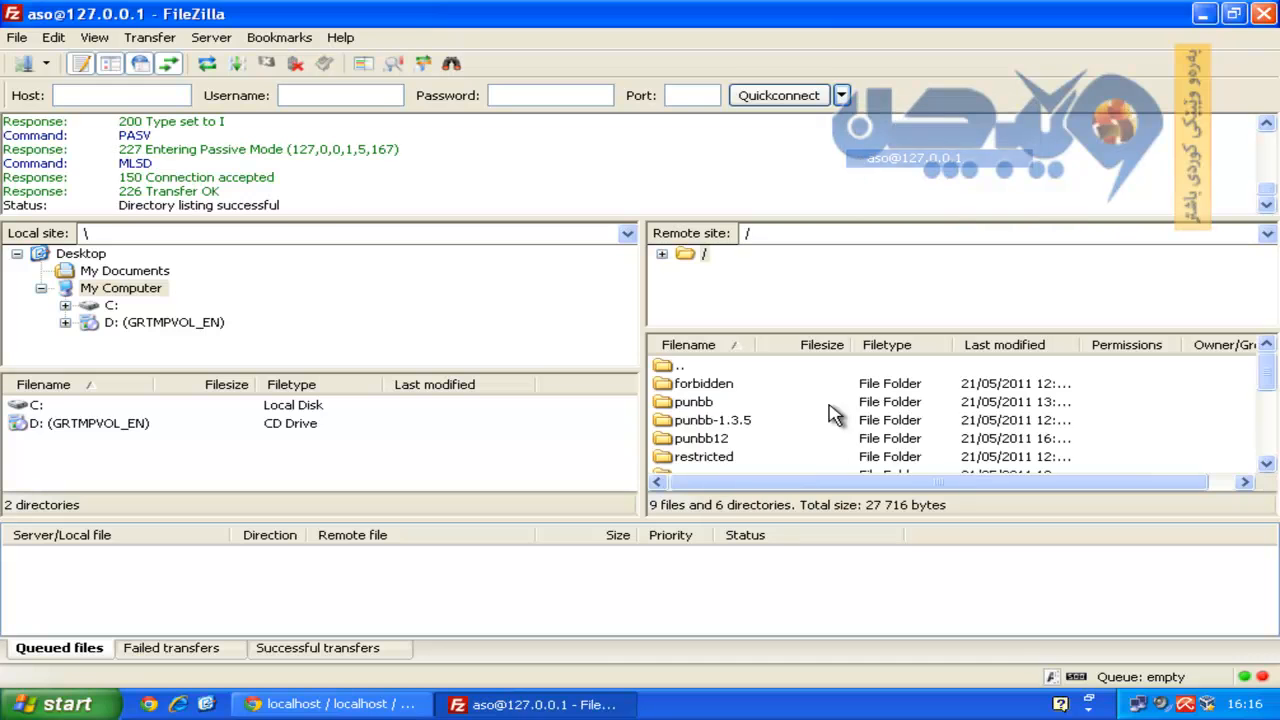
Create and open a remote joomla directory, with the local Desktop displayed.
right_click(662, 364)
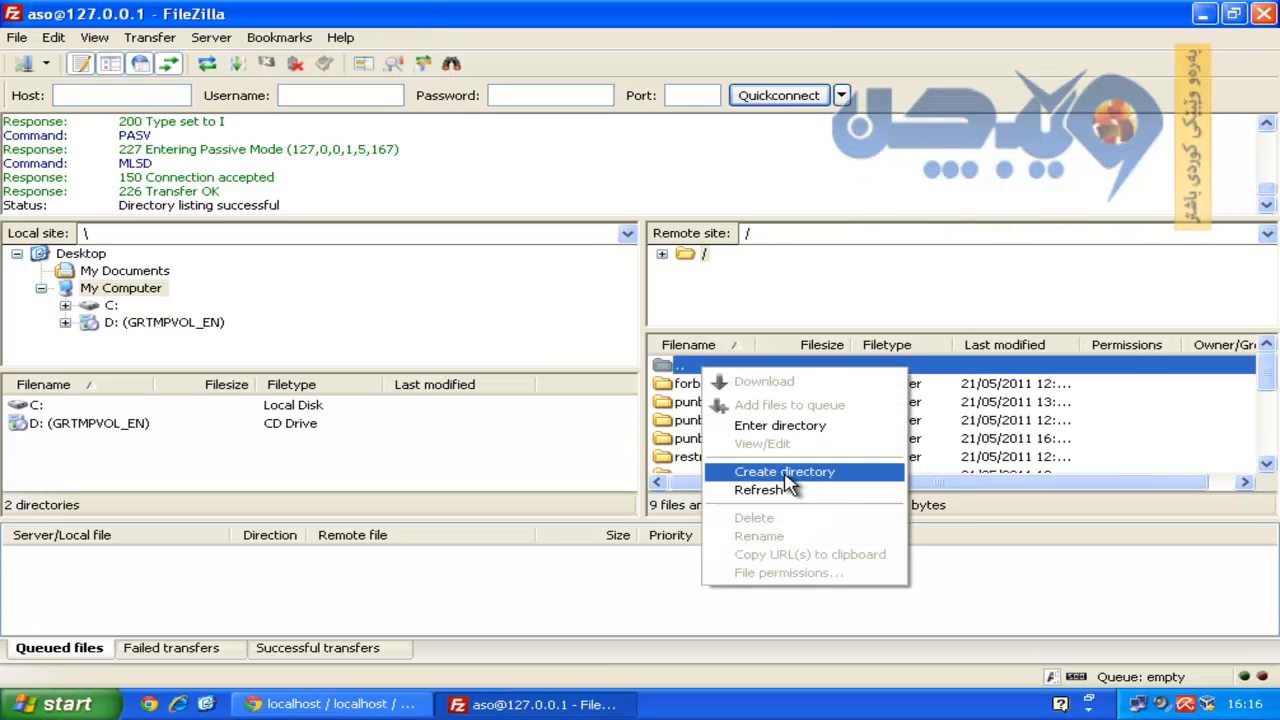
left_click(785, 474)
type("joomla")
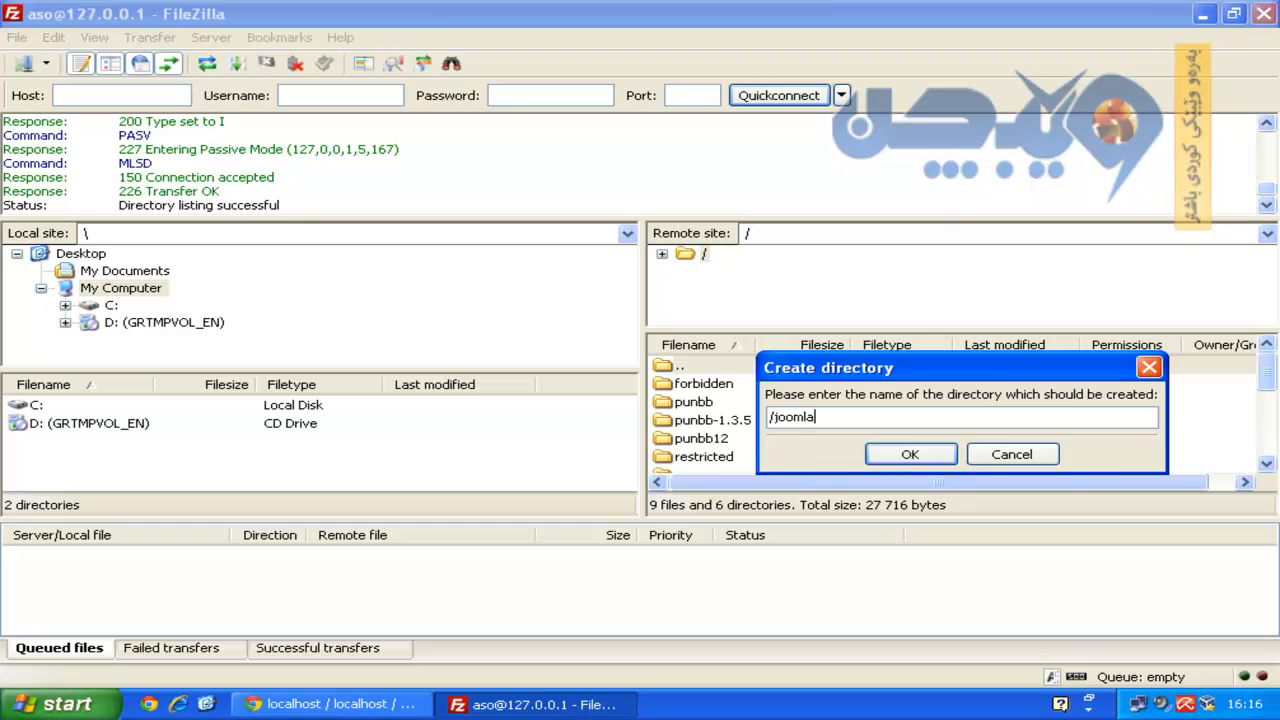
key("Return")
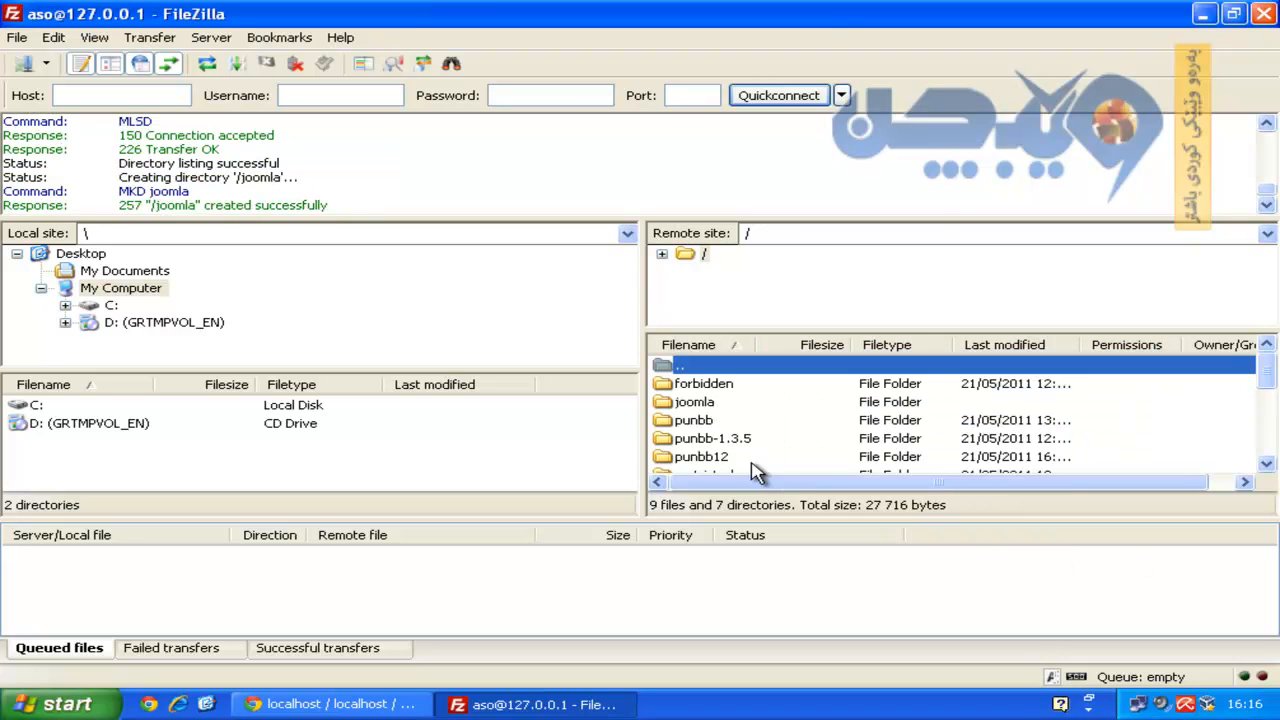
double_click(716, 404)
left_click(64, 254)
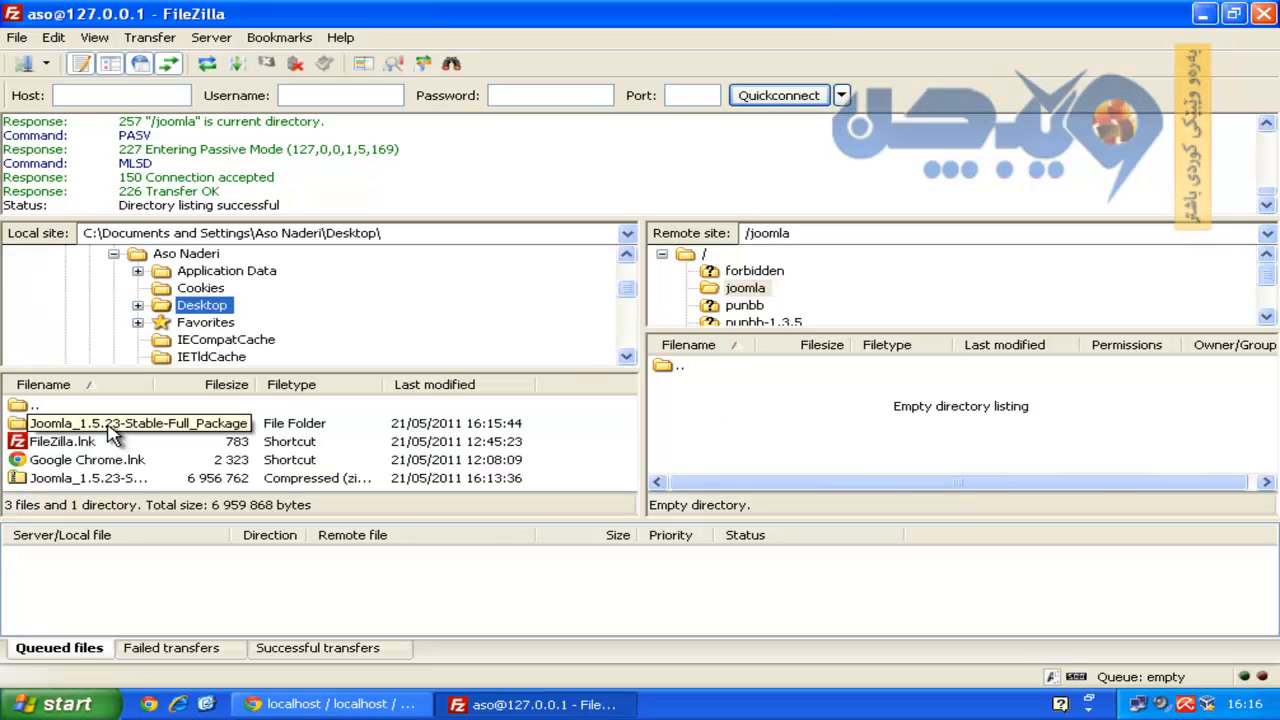
Upload everything in the local Joomla_1.5.23-Stable-Full_Package folder to the remote joomla folder.
double_click(112, 437)
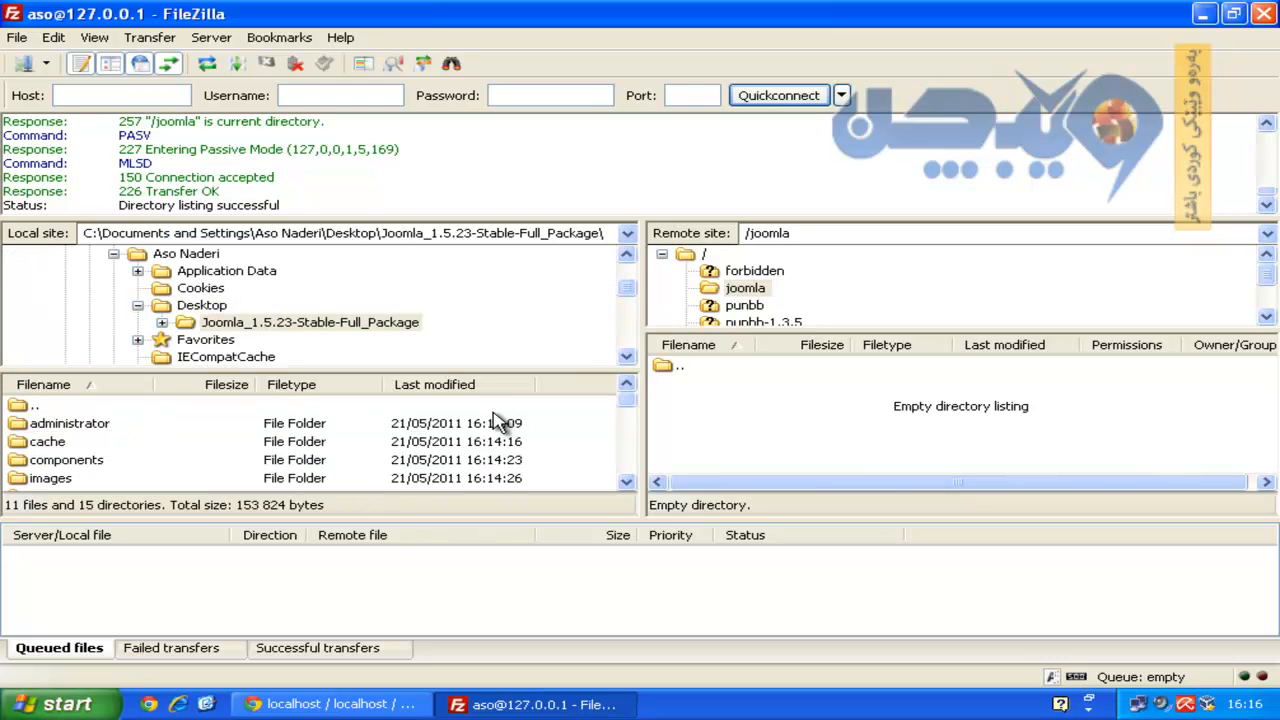
left_click_drag(491, 368, 491, 328)
left_click(405, 401)
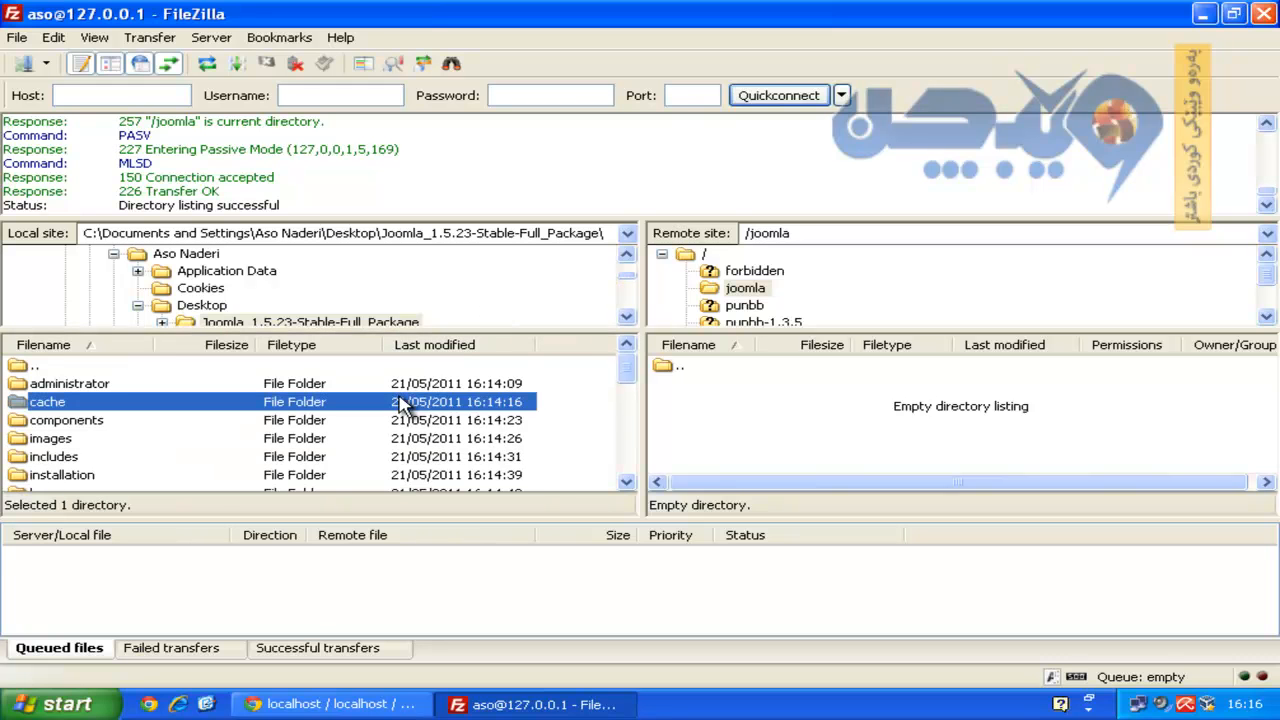
key("ctrl+a")
right_click(372, 424)
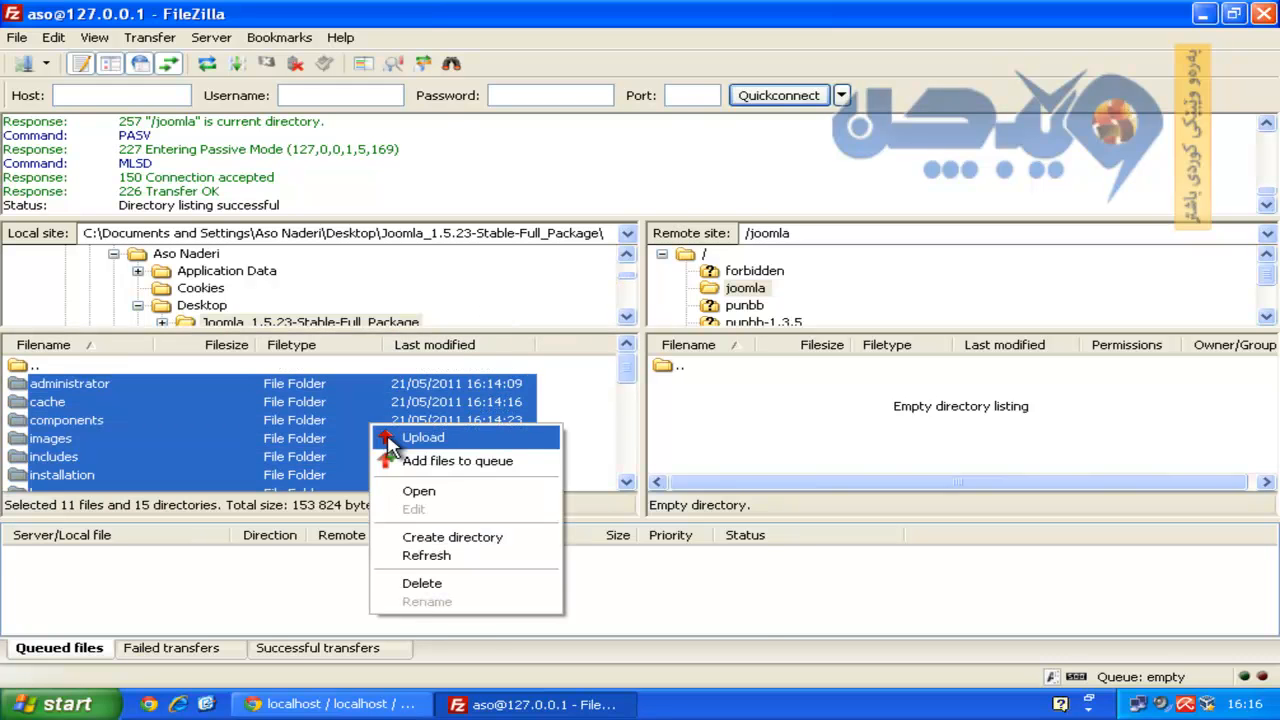
left_click(400, 433)
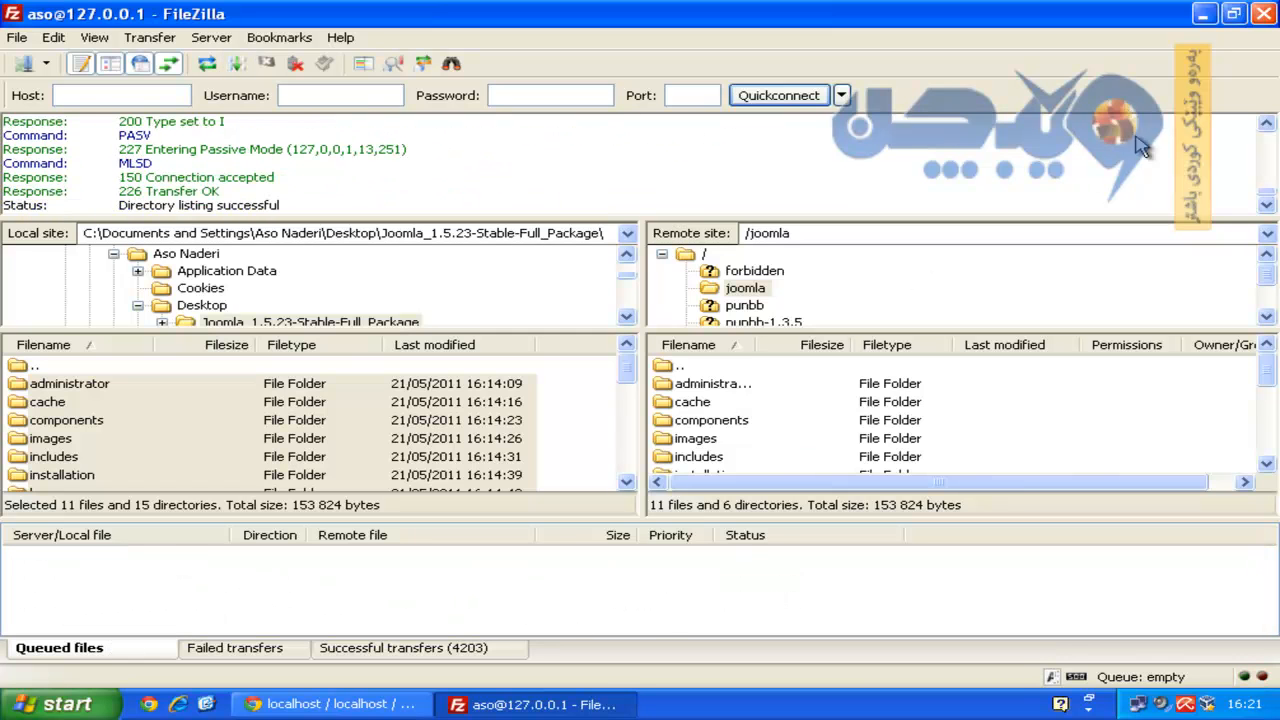
left_click(1203, 13)
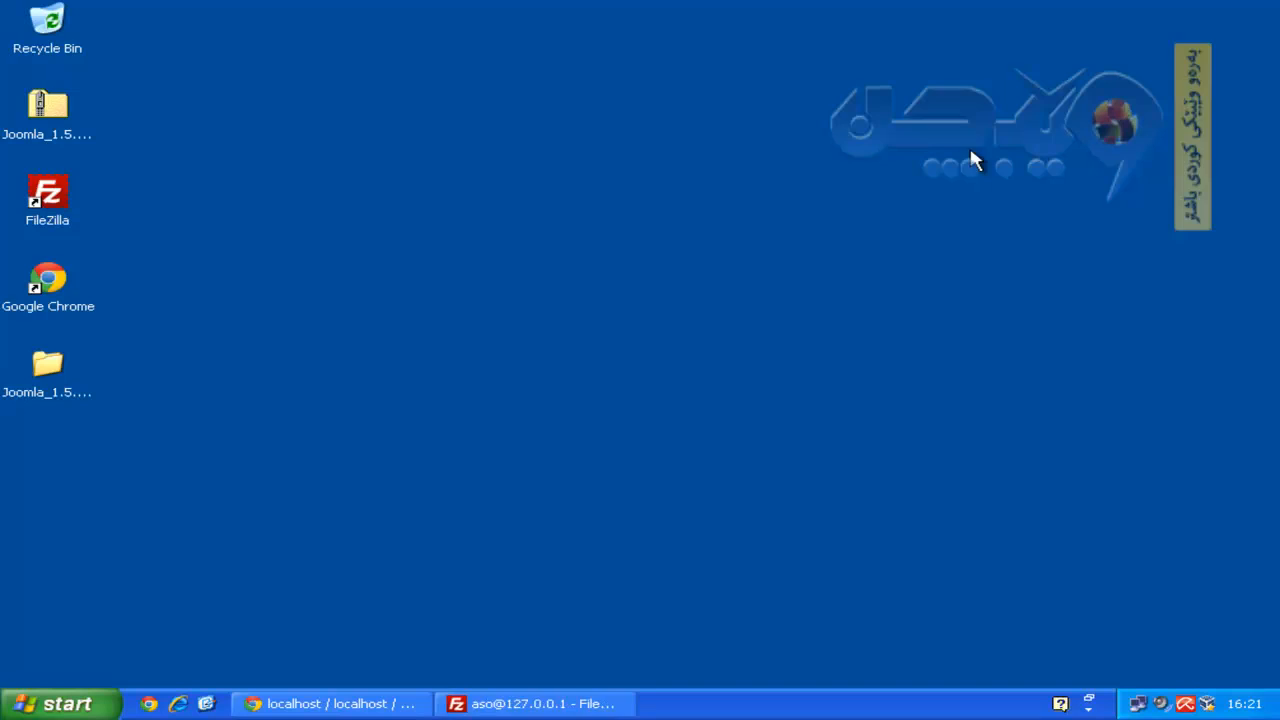
Load the Joomla installer at domain.com/joomla in a new browser tab.
left_click(378, 705)
left_click(279, 14)
type("domain.com/joomla")
key("Return")
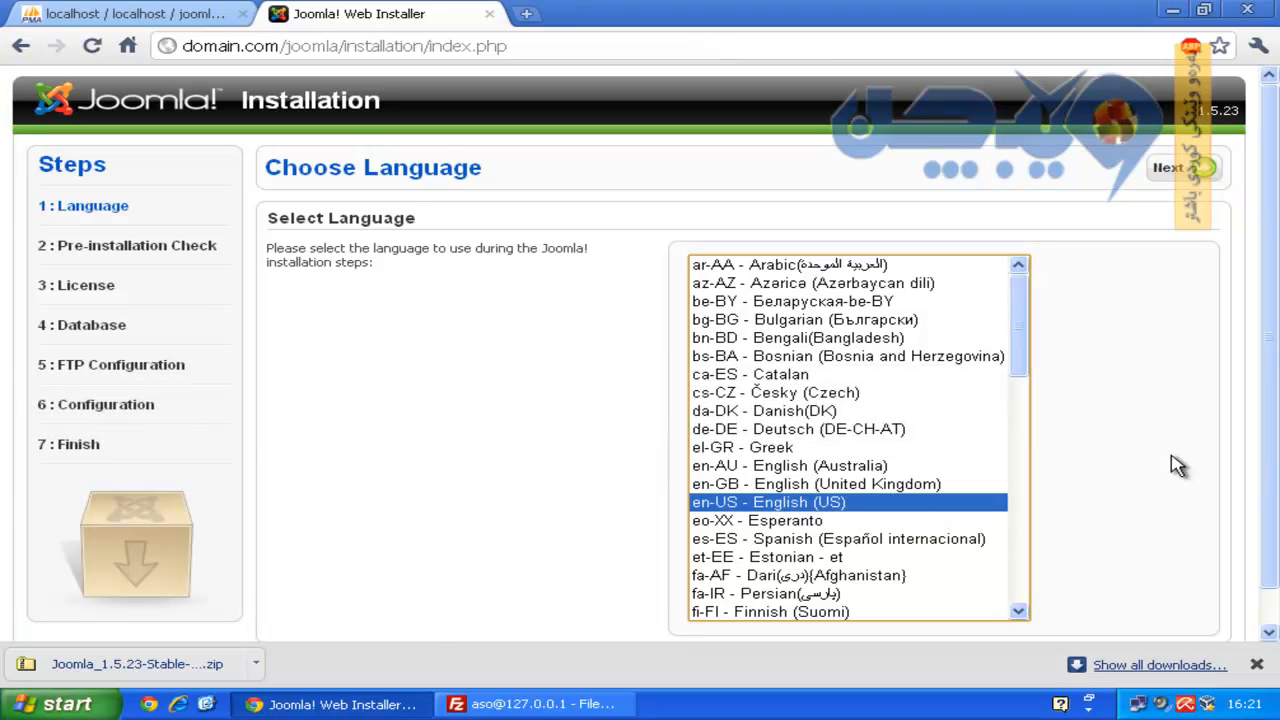
Keep English (US) and move past the pre-installation check and license pages.
left_click(1183, 170)
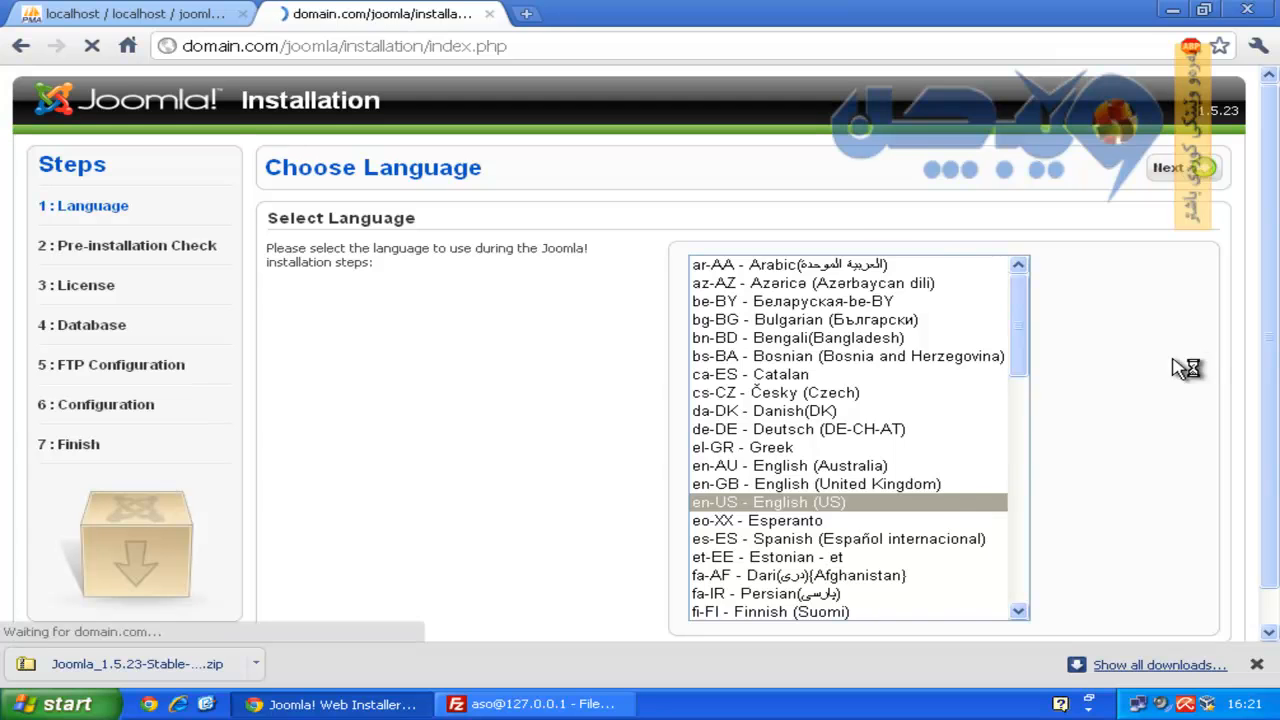
left_click(1183, 170)
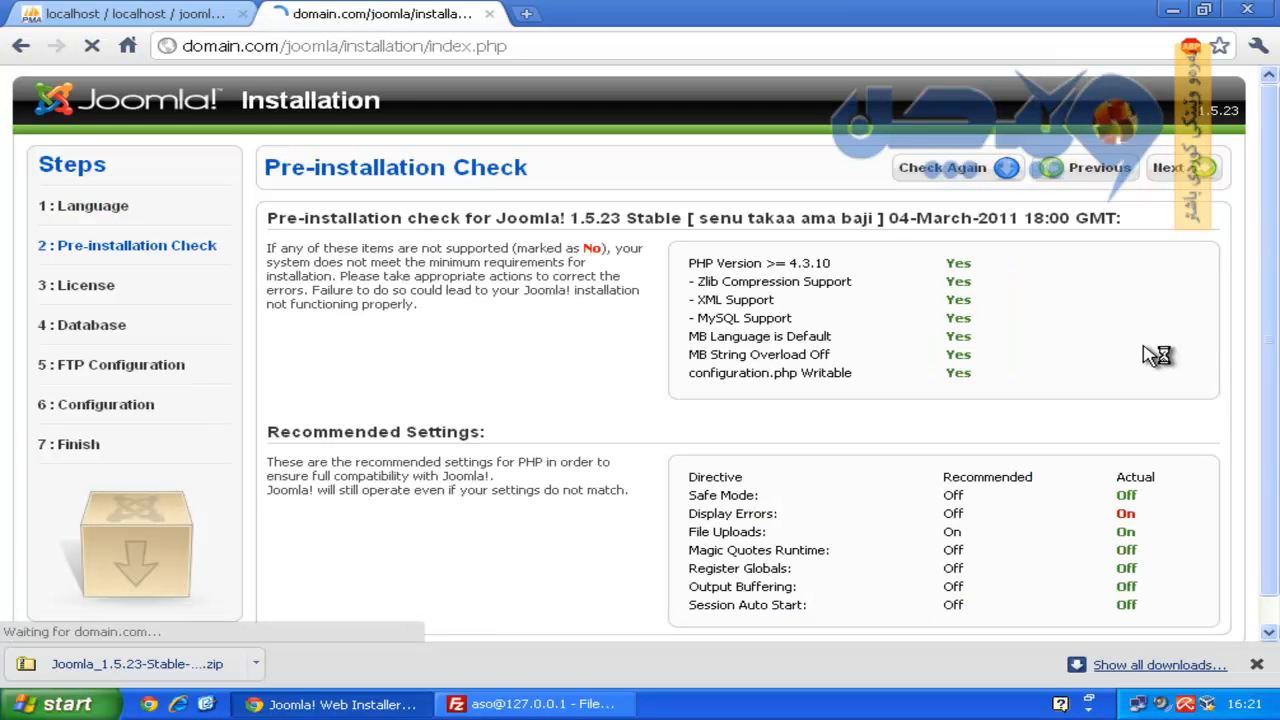
left_click(1183, 170)
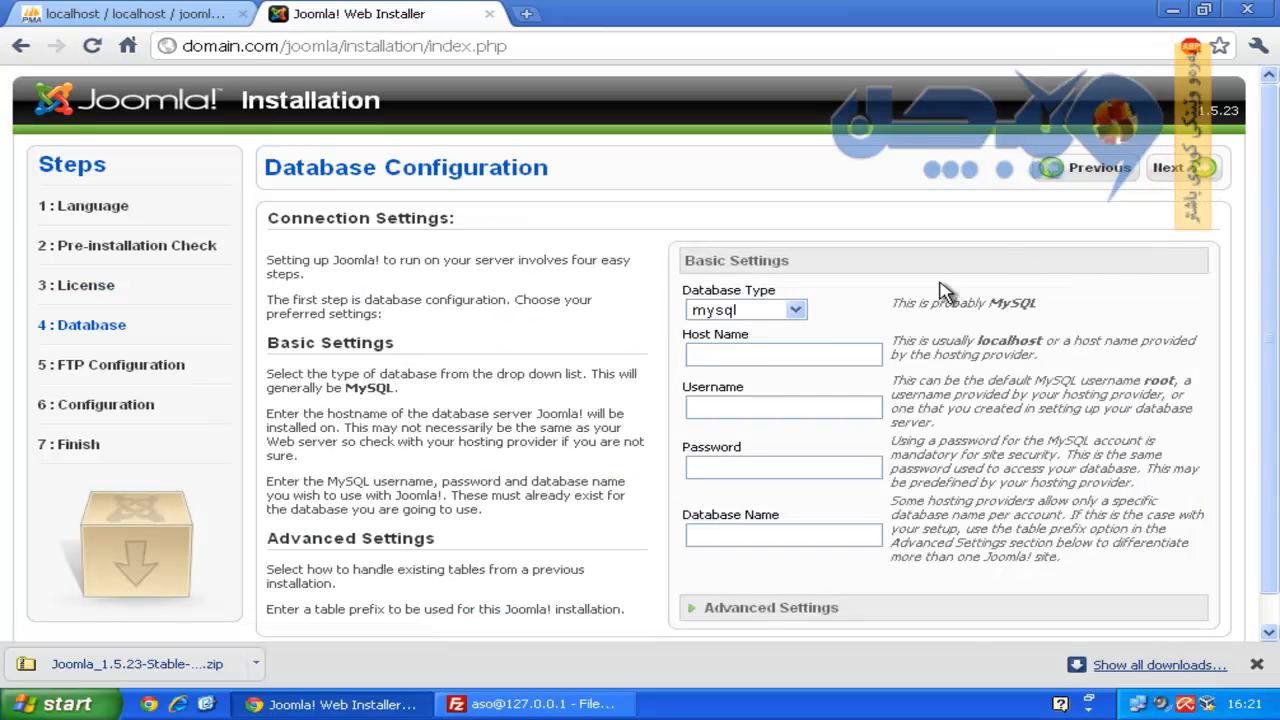
Enter host localhost, username root with no password, and database name joomla.
left_click(829, 354)
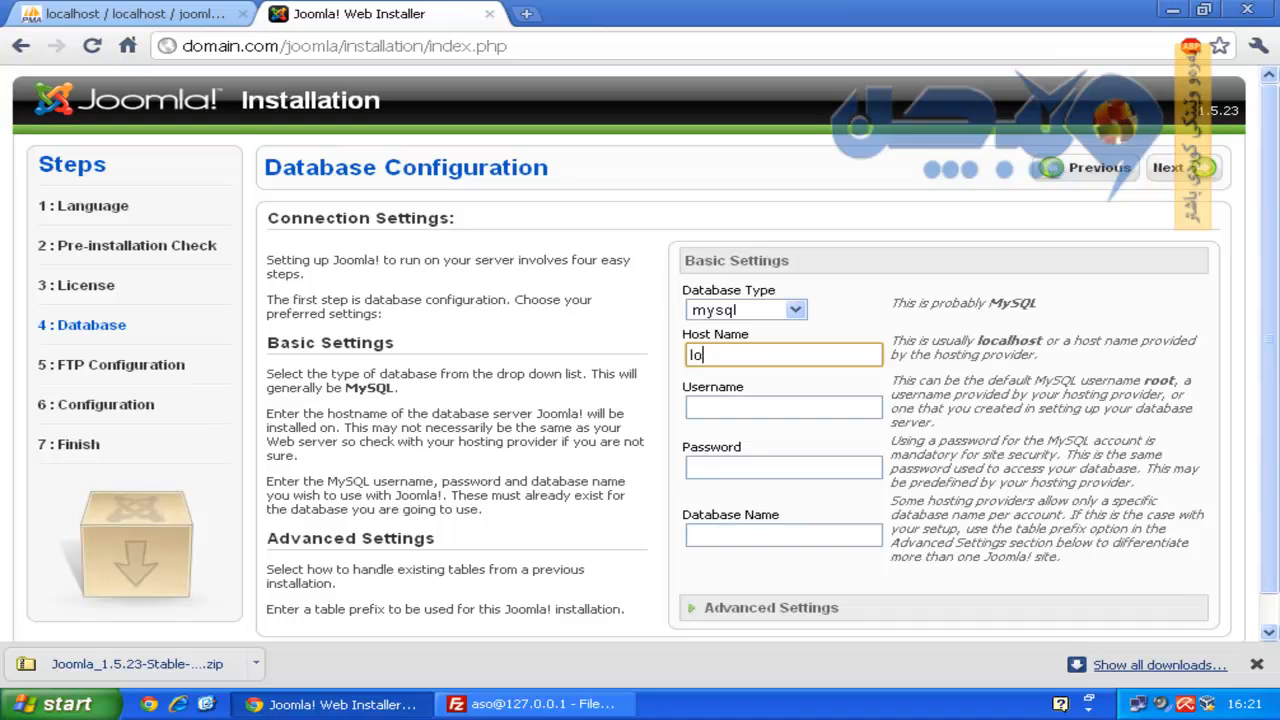
key("Tab")
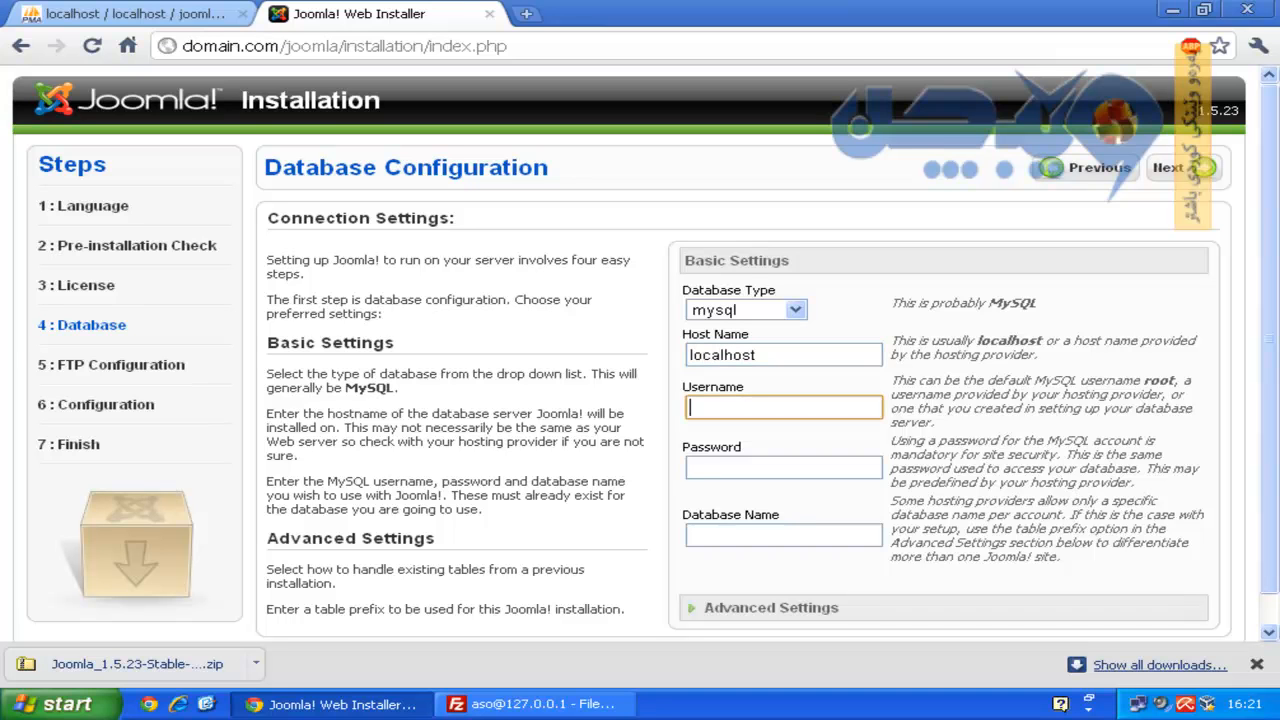
type("root")
key("Tab")
key("Tab")
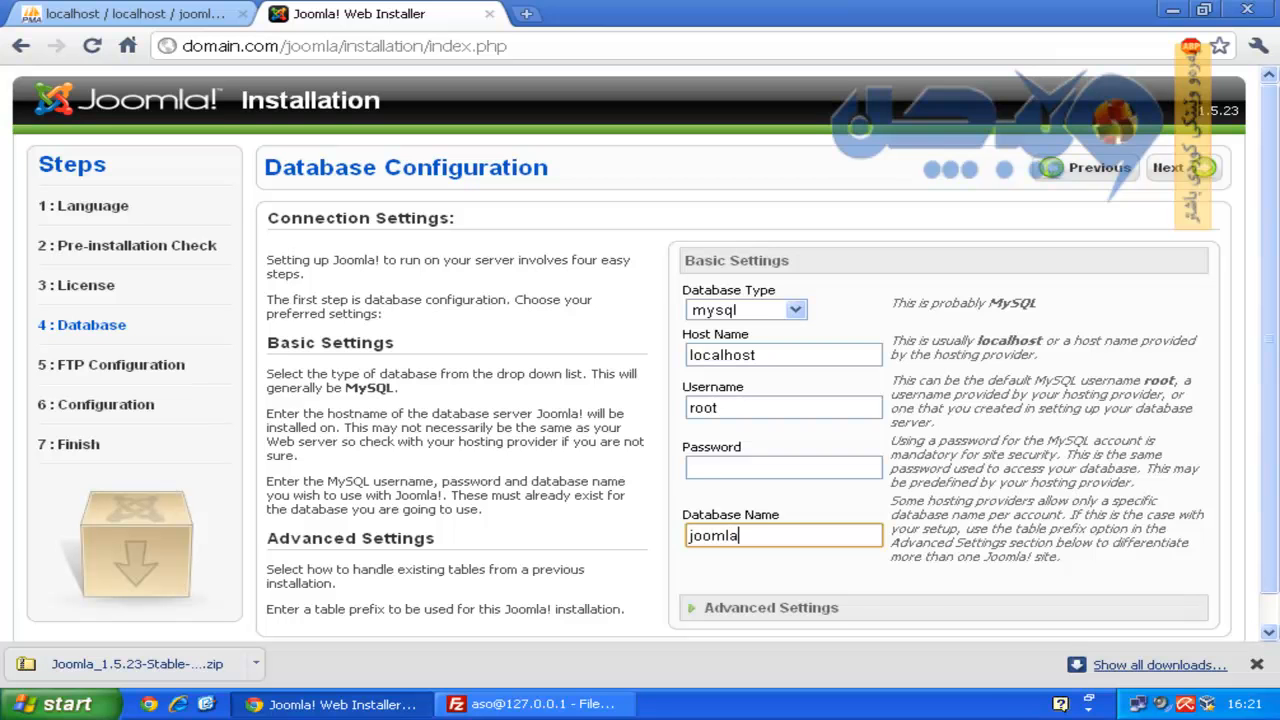
Change the table prefix from jos_ to joomla_ and submit the database settings.
left_click(775, 610)
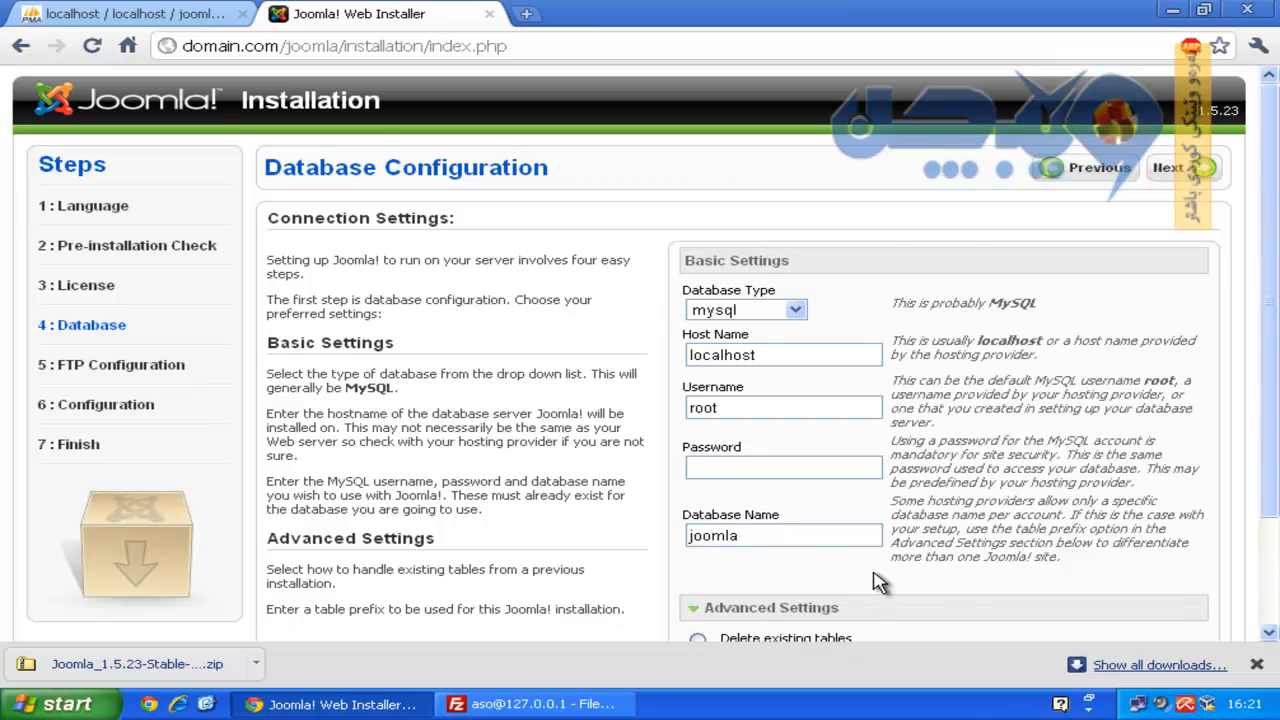
scroll(878, 580, "down", 3)
double_click(712, 572)
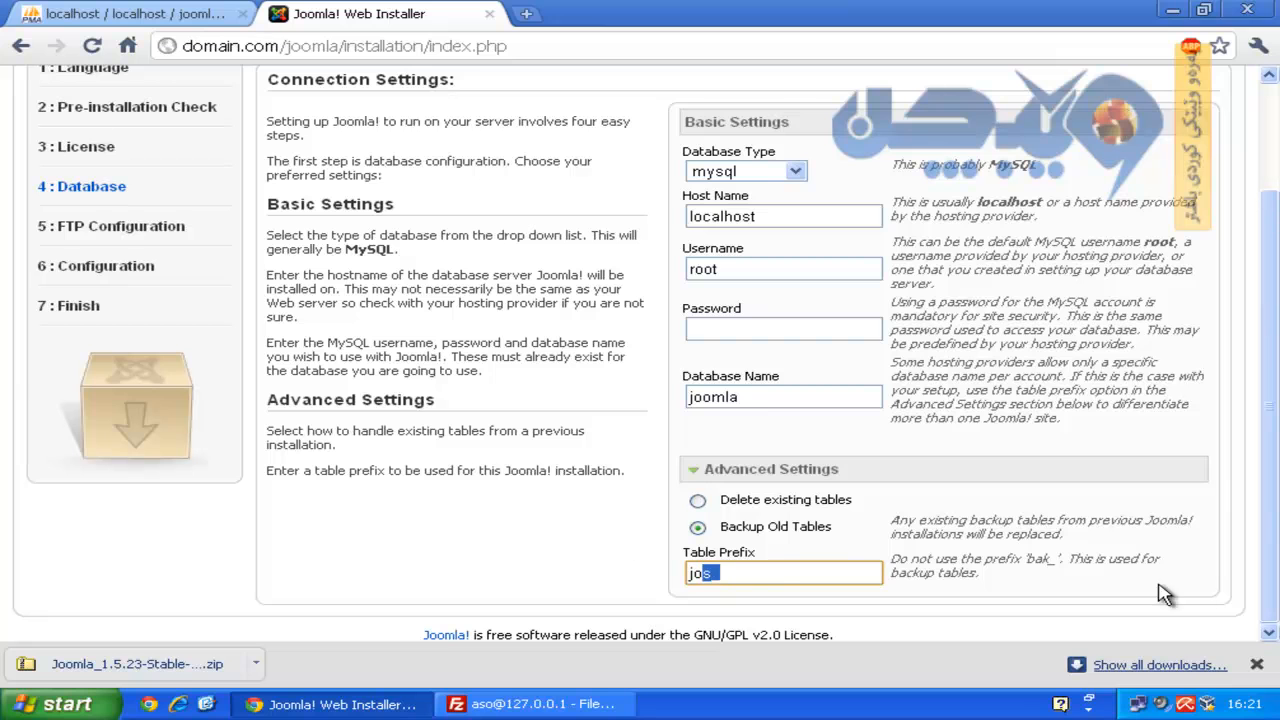
left_click(712, 572)
scroll(835, 528, "up", 3)
left_click(1170, 172)
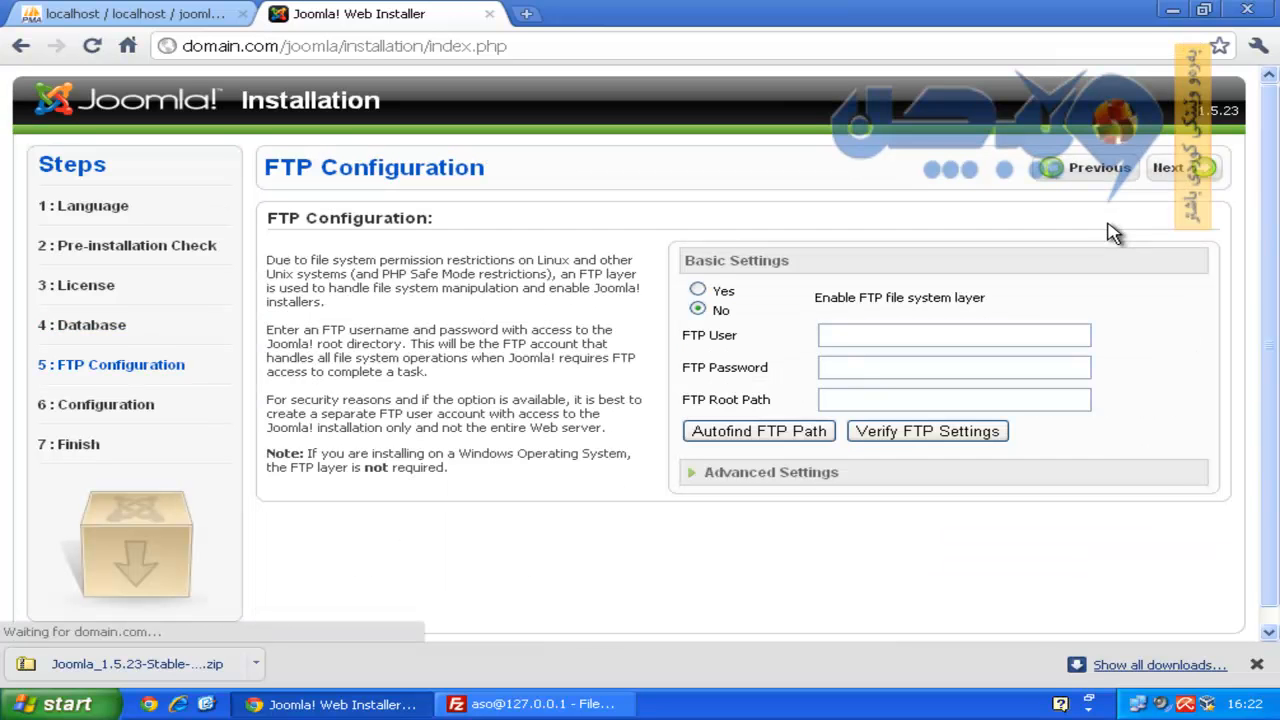
Skip FTP configuration and name the site 'Test Joomla! Website'.
left_click(1178, 172)
left_click(967, 287)
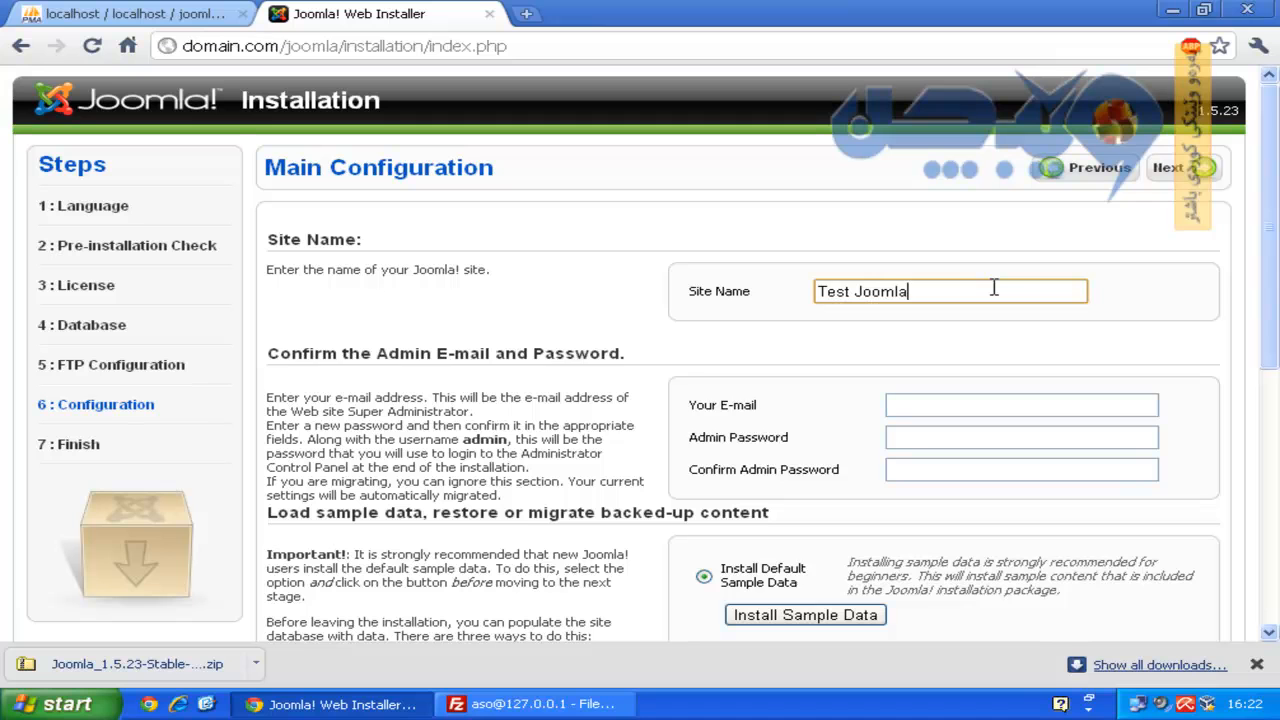
type("Test Joomla! Website")
key("Tab")
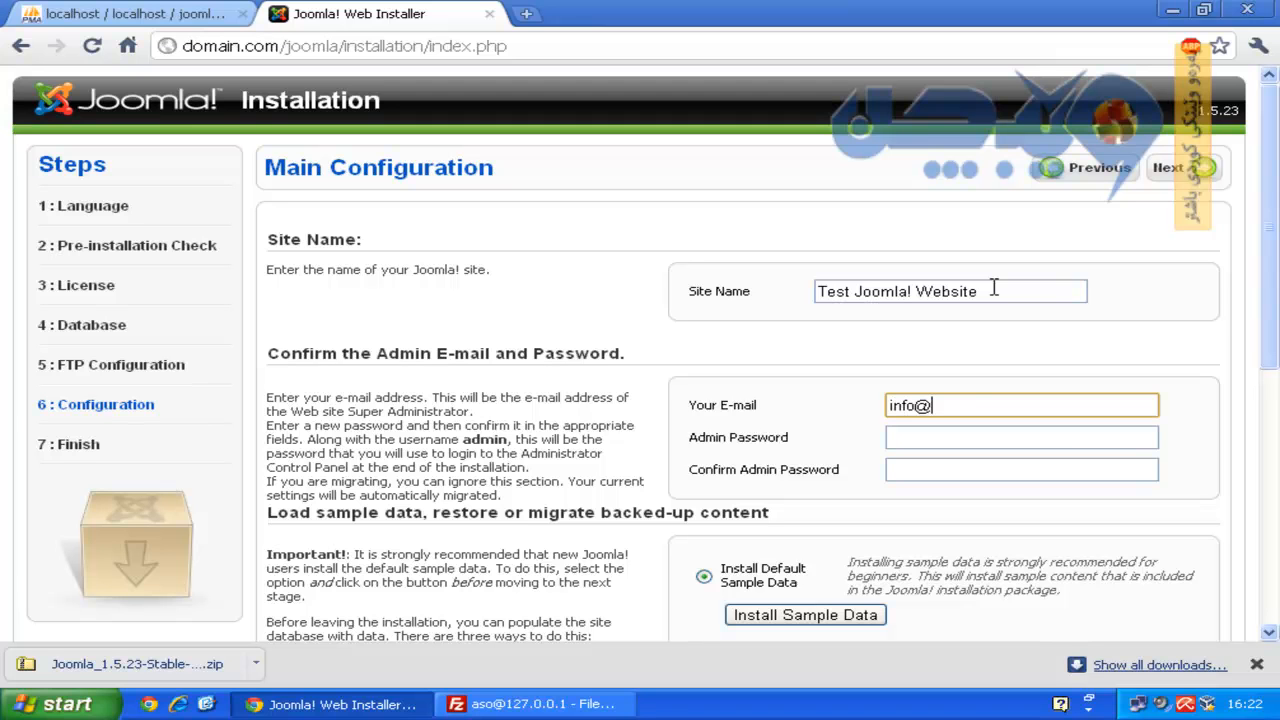
Enter the admin e-mail address and admin password twice, then complete the installation.
key("Tab")
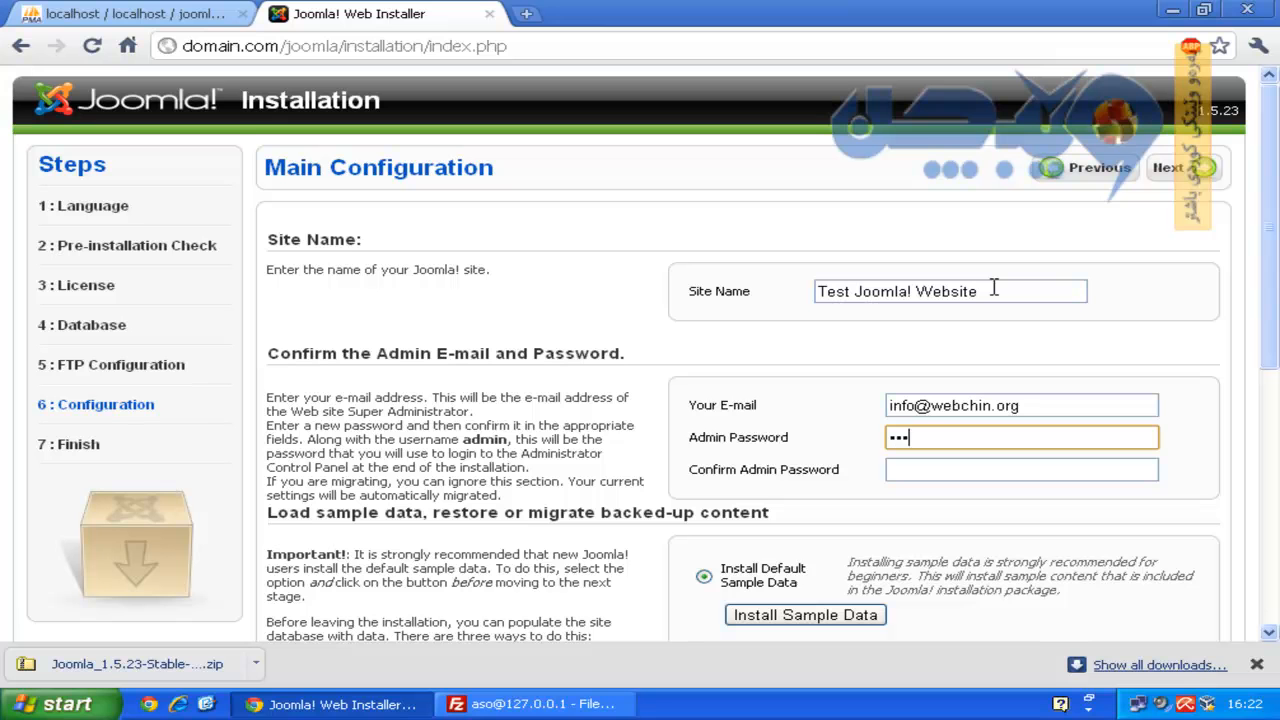
key("Tab")
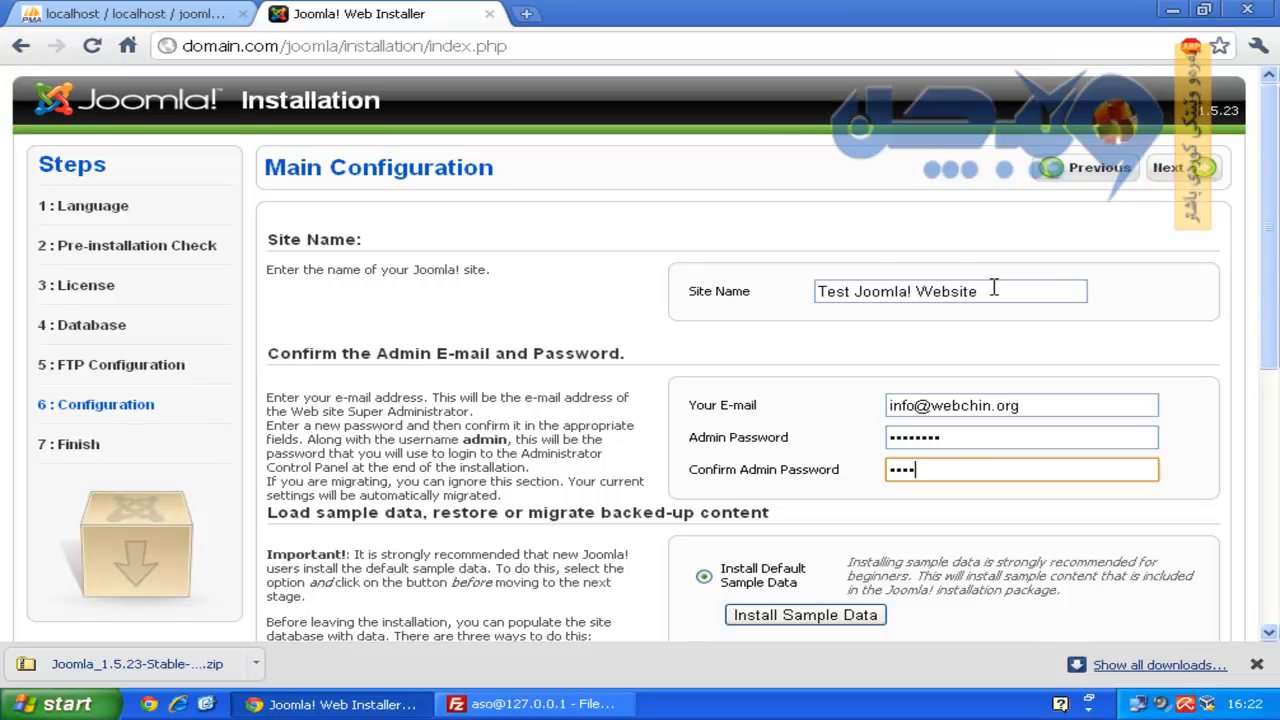
scroll(993, 289, "down", 5)
scroll(993, 289, "up", 5)
left_click(1170, 170)
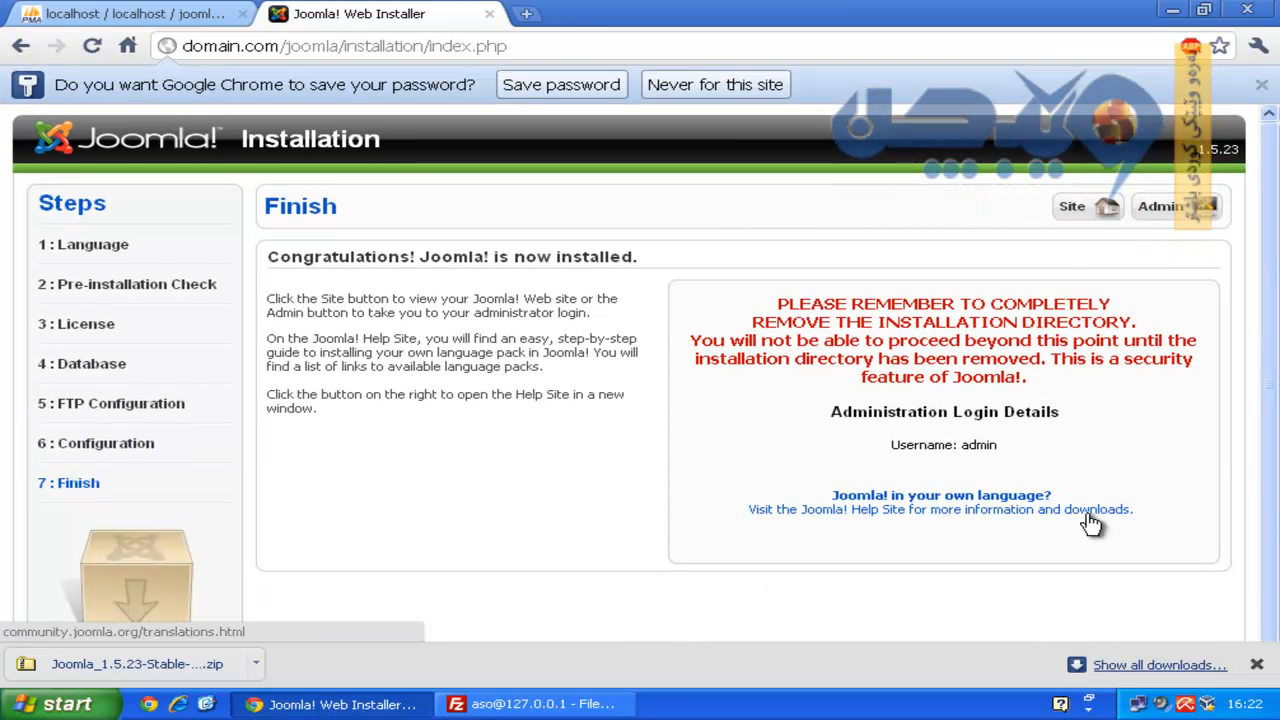
Note the warning to remove the installation directory and return to FileZilla's remote joomla listing.
left_click_drag(778, 302, 1068, 392)
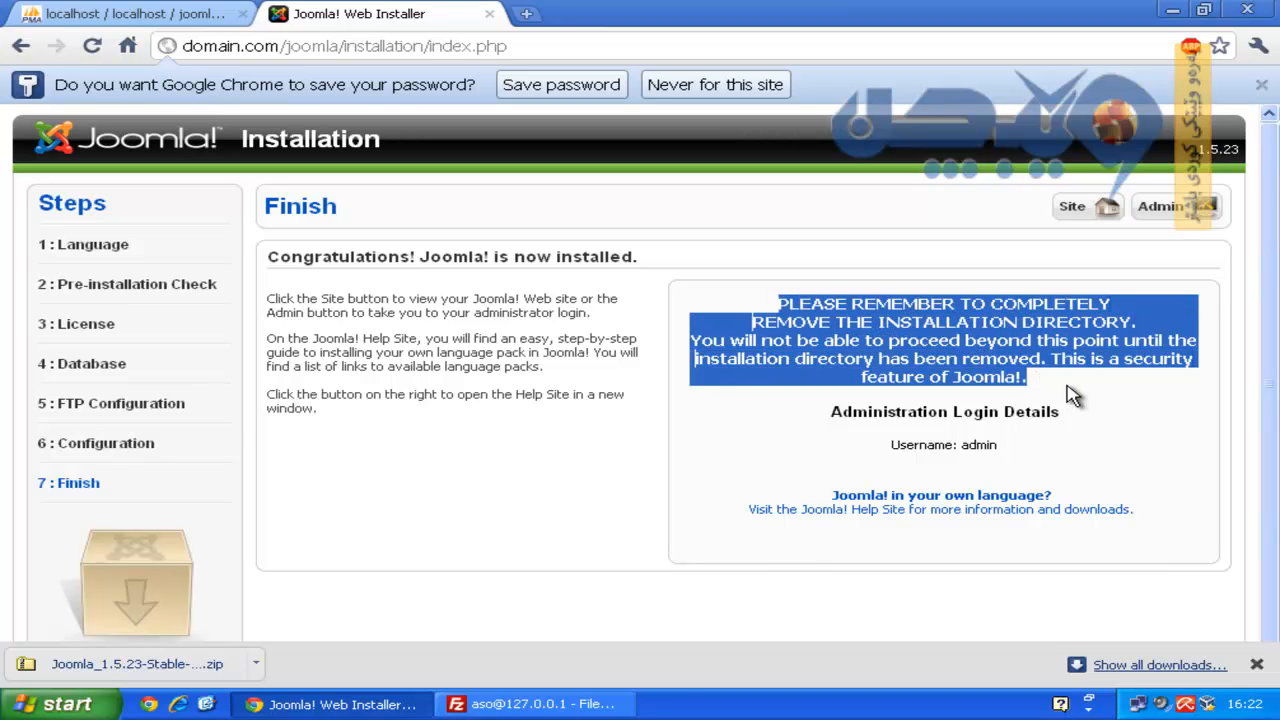
left_click(1071, 393)
left_click(540, 704)
left_click(757, 456)
scroll(757, 457, "down", 1)
Delete the installation folder and its contents from the remote joomla directory.
left_click(730, 424)
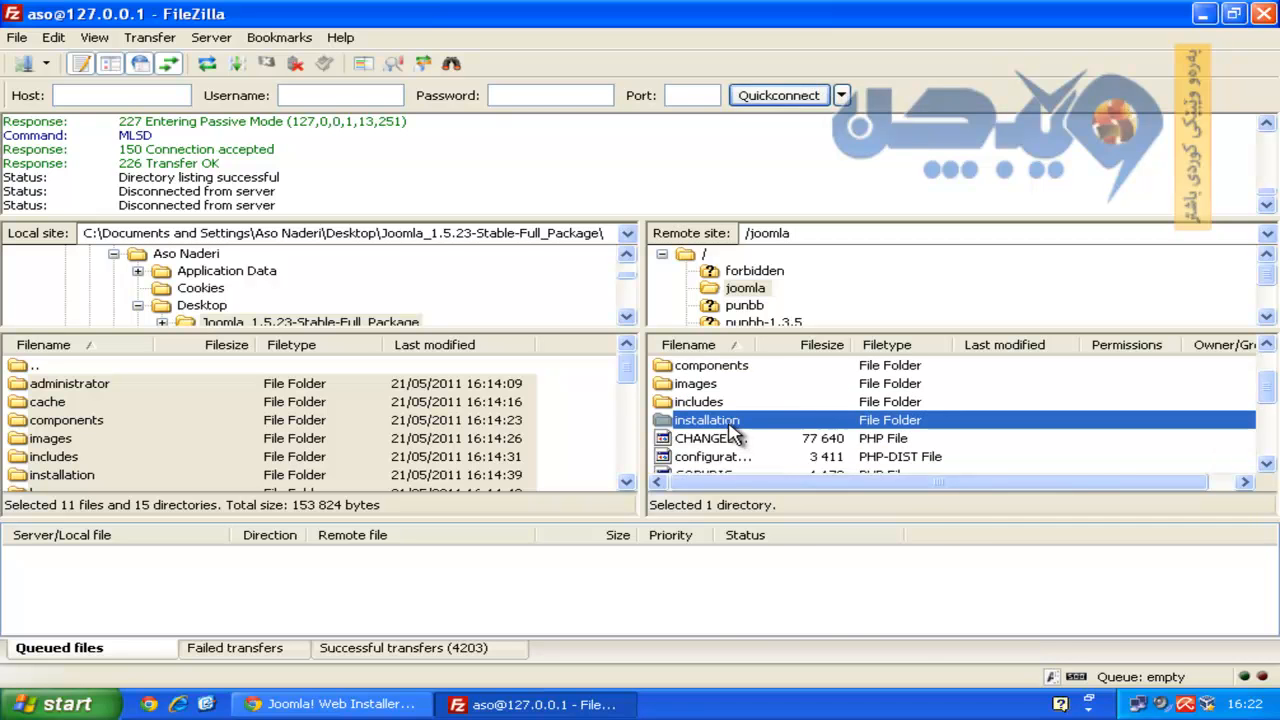
right_click(730, 425)
left_click(788, 572)
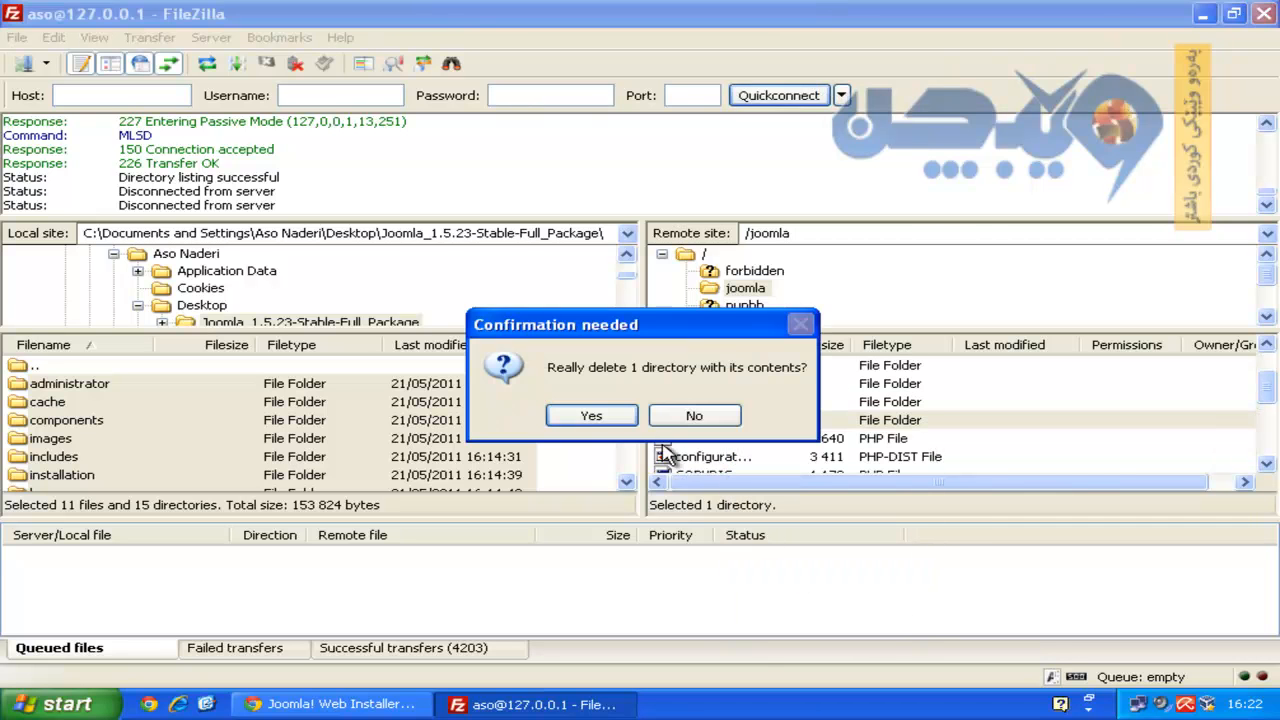
left_click(618, 420)
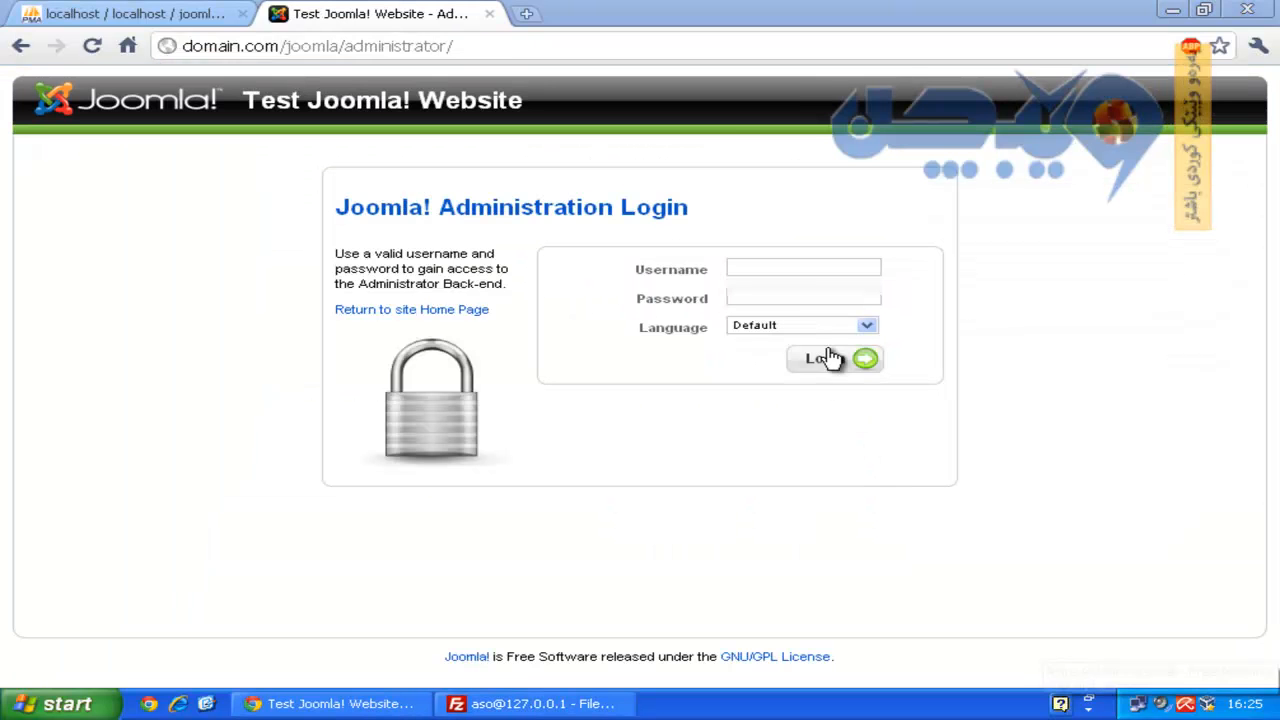
Log in to Joomla Administrator as admin, keeping the Default login language.
left_click(780, 266)
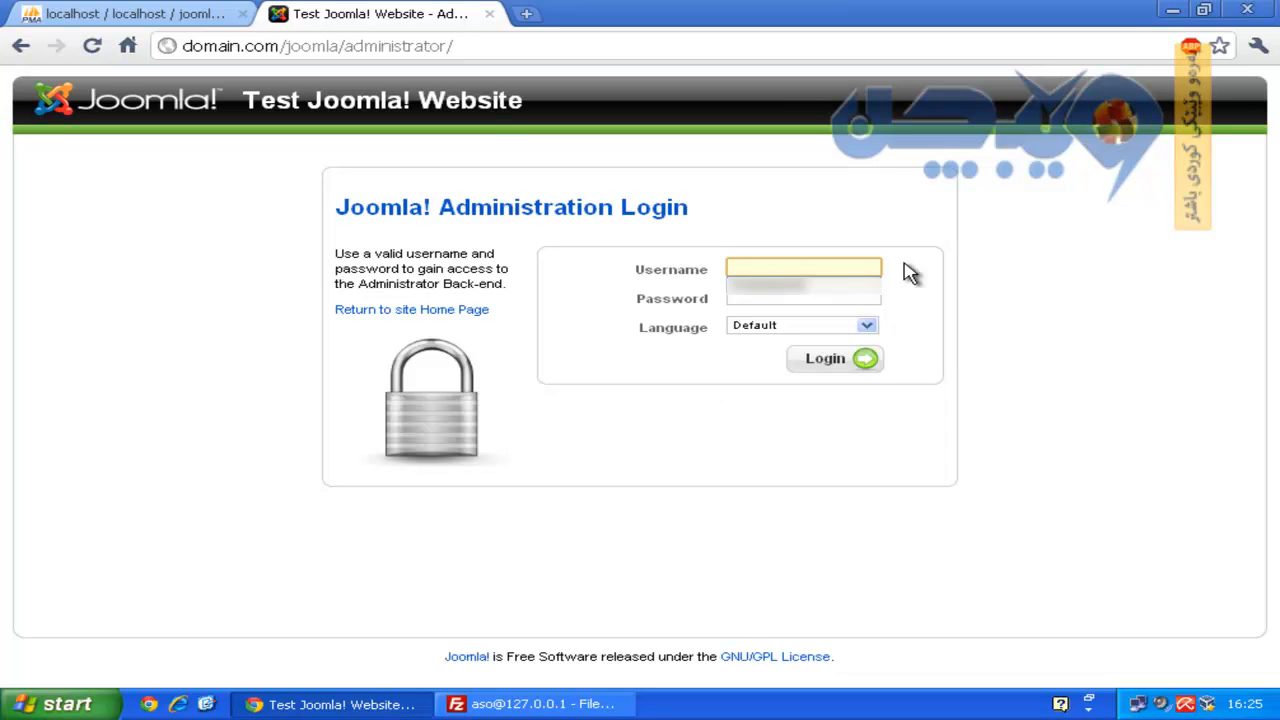
type("admin")
key("Tab")
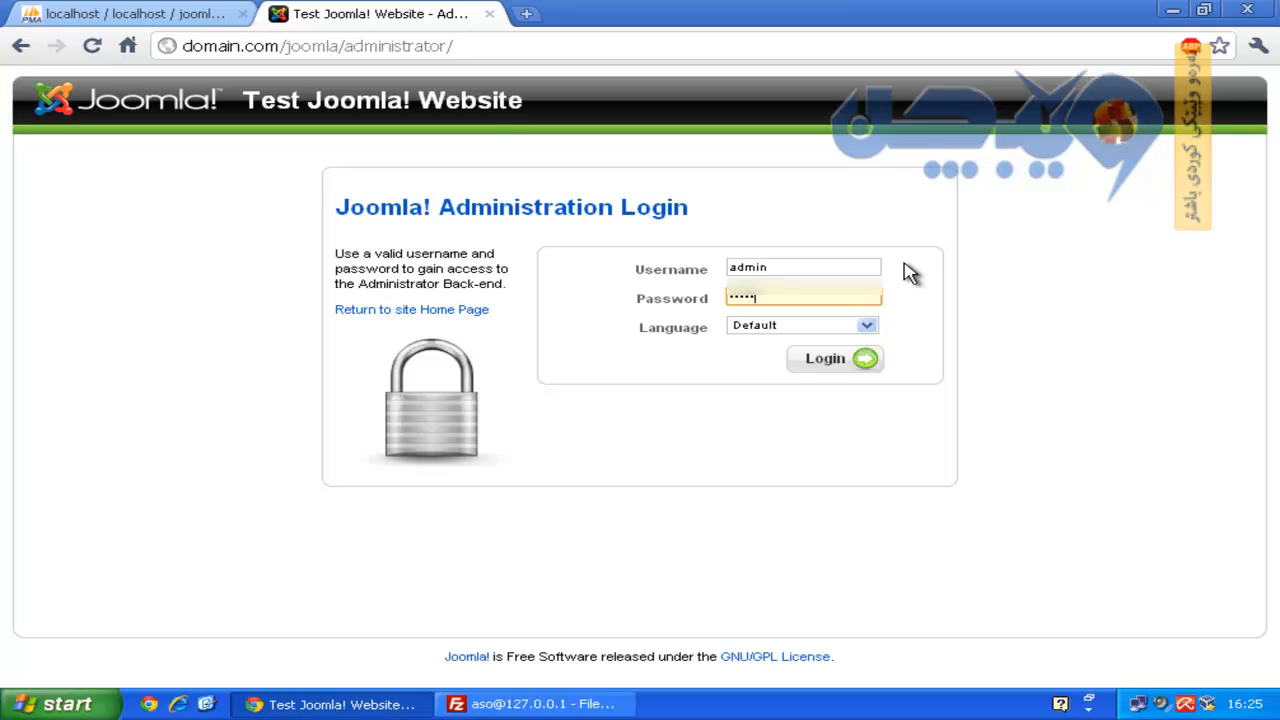
left_click(851, 328)
left_click(848, 330)
left_click(838, 364)
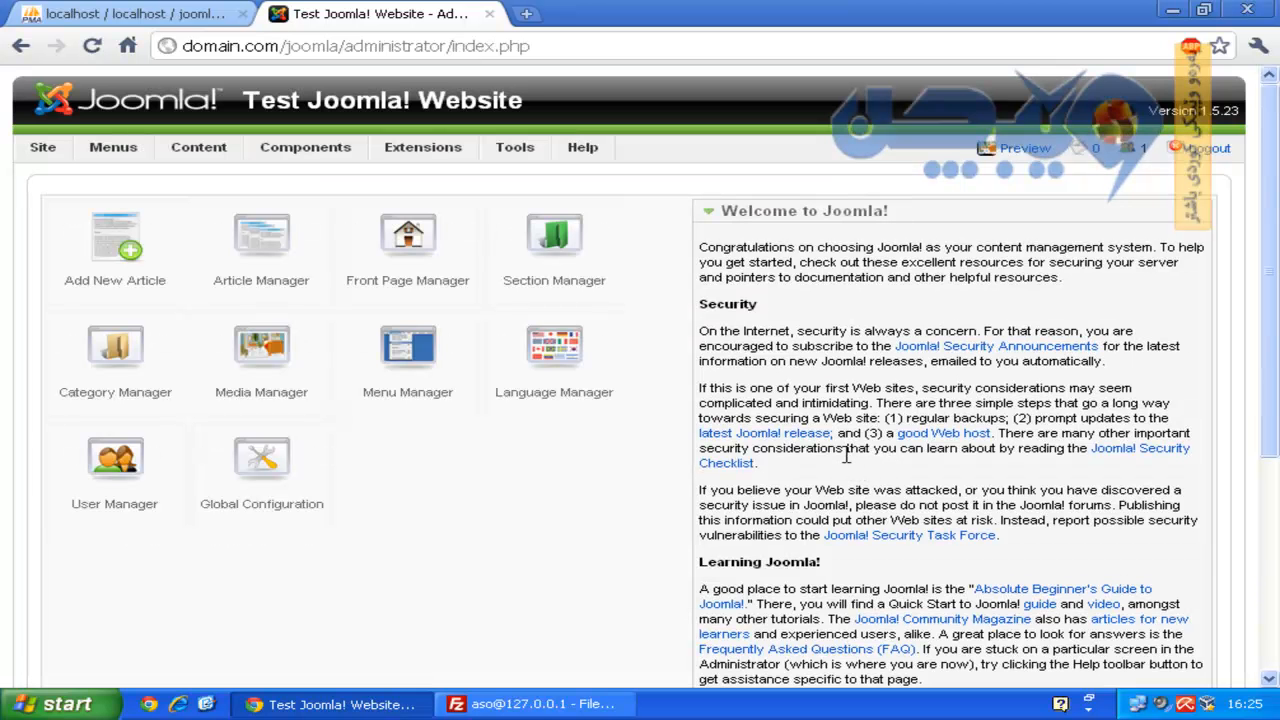
Open the site Preview in a new tab to view the sample Welcome to the Frontpage content.
right_click(1018, 160)
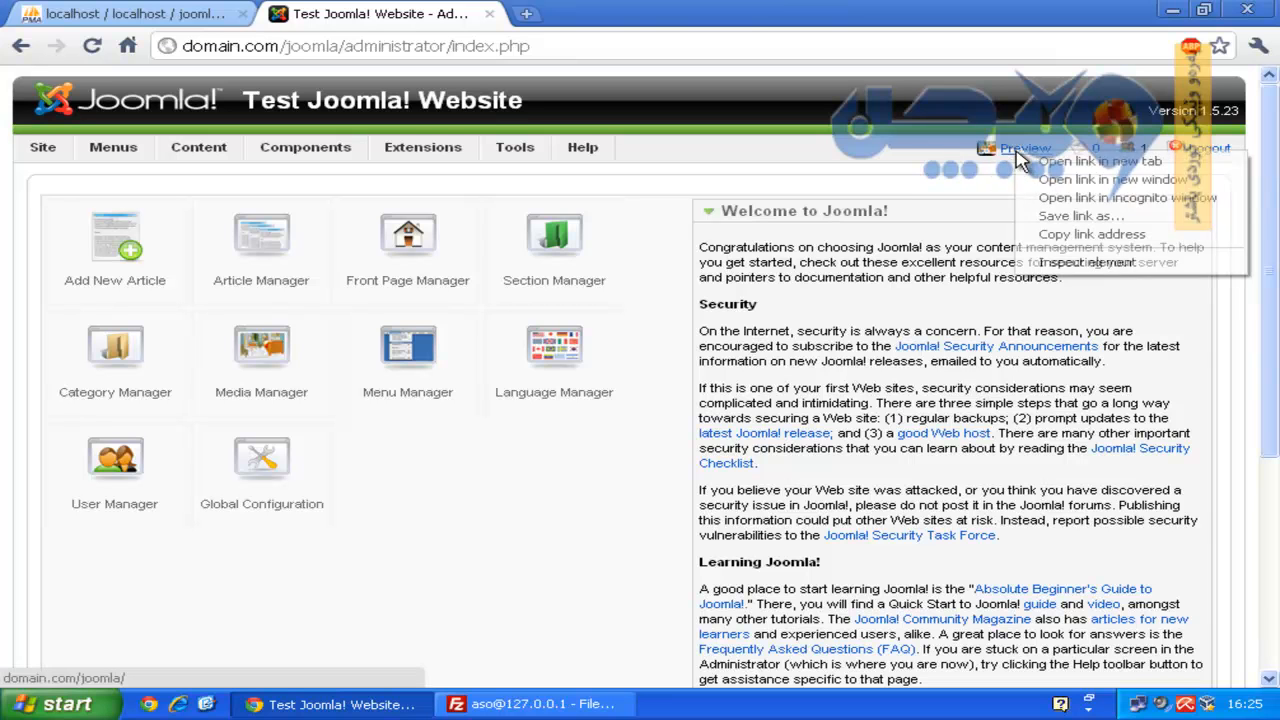
left_click(1044, 166)
left_click(674, 22)
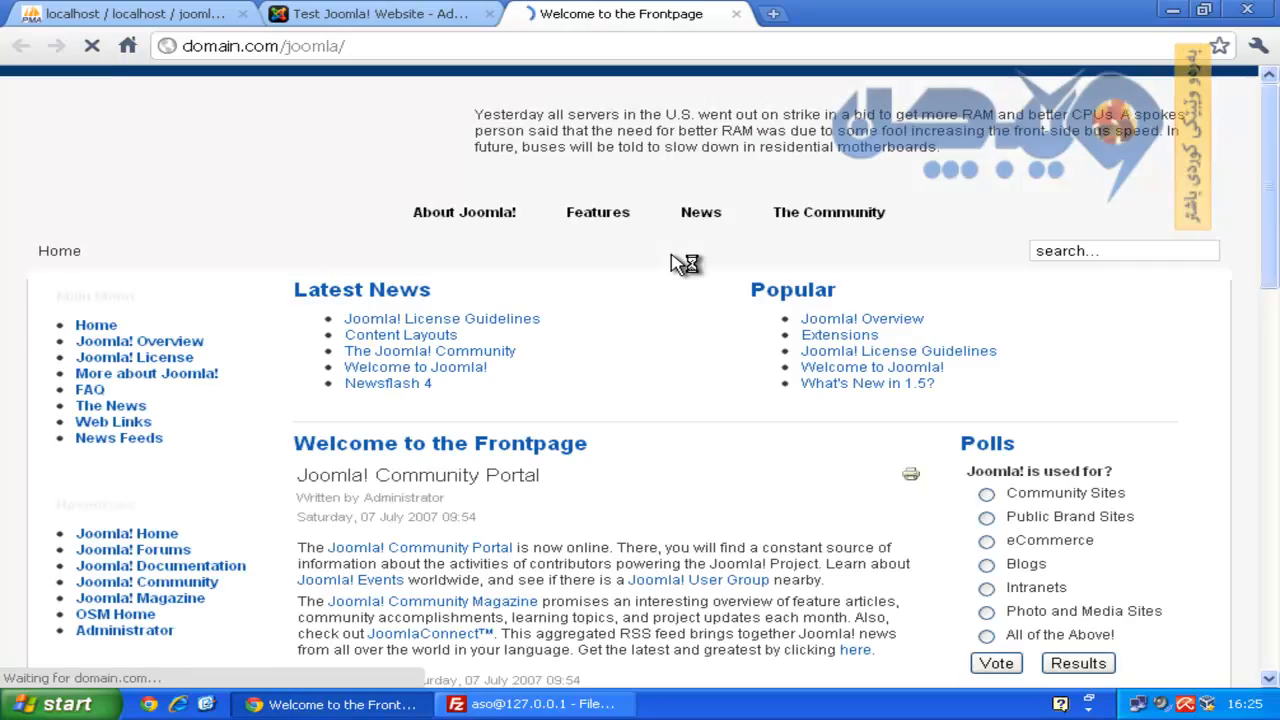
left_click_drag(1270, 214, 1270, 160)
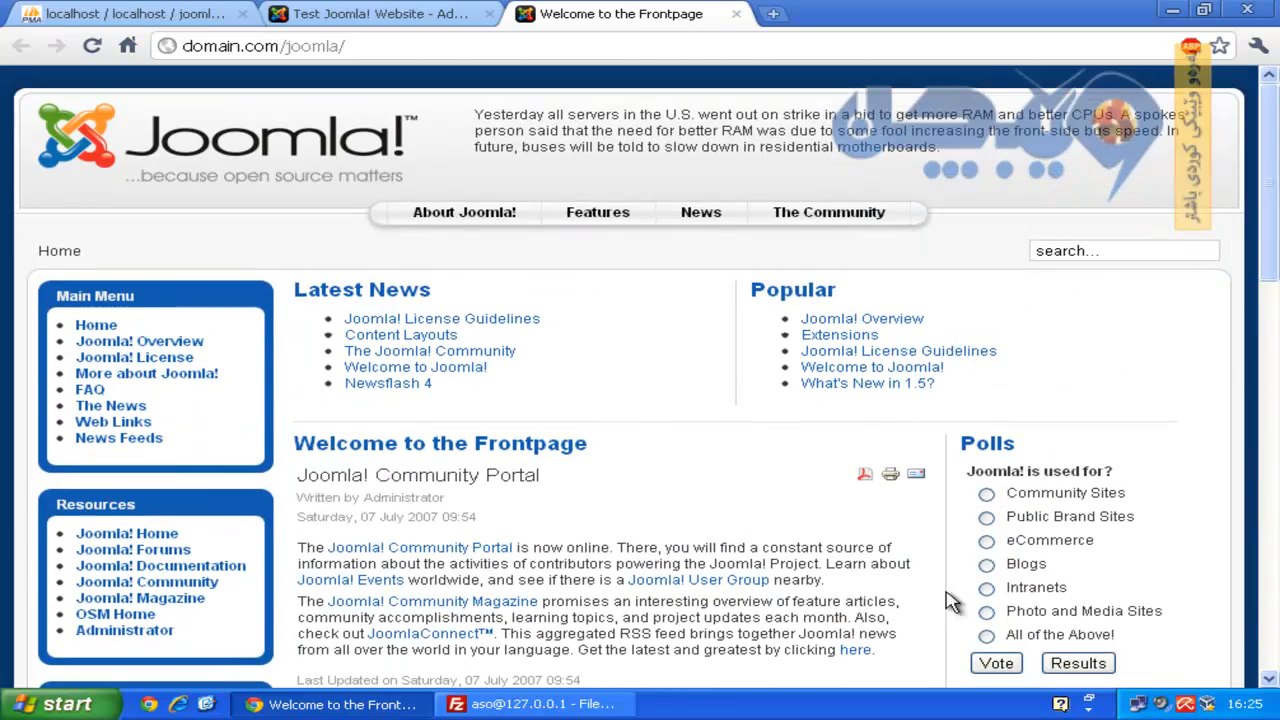